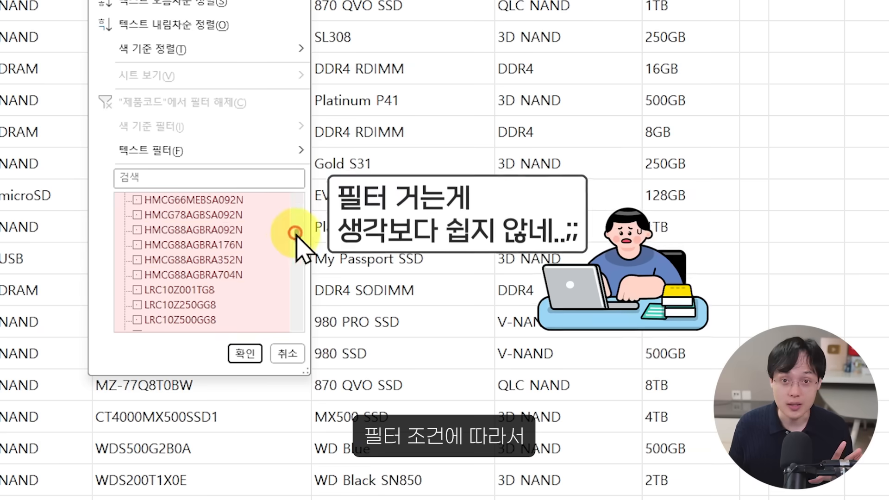
left_click(137, 230)
left_click(138, 260)
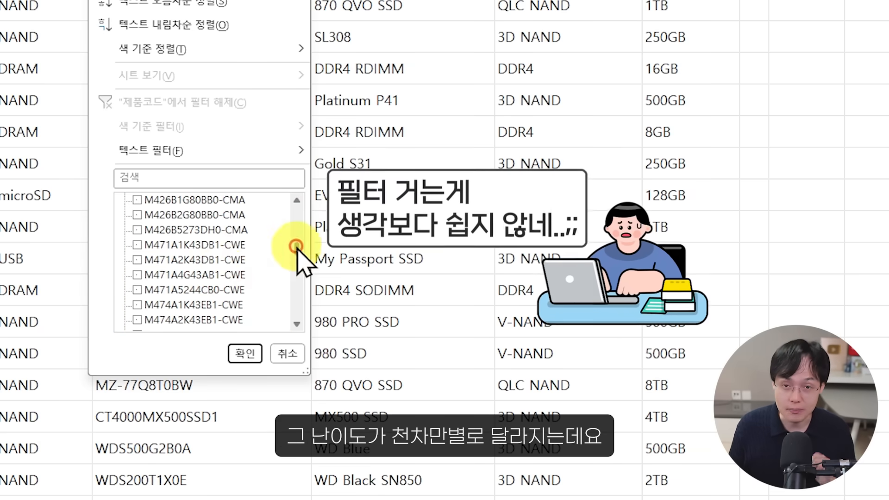
left_click(227, 259)
left_click(230, 275)
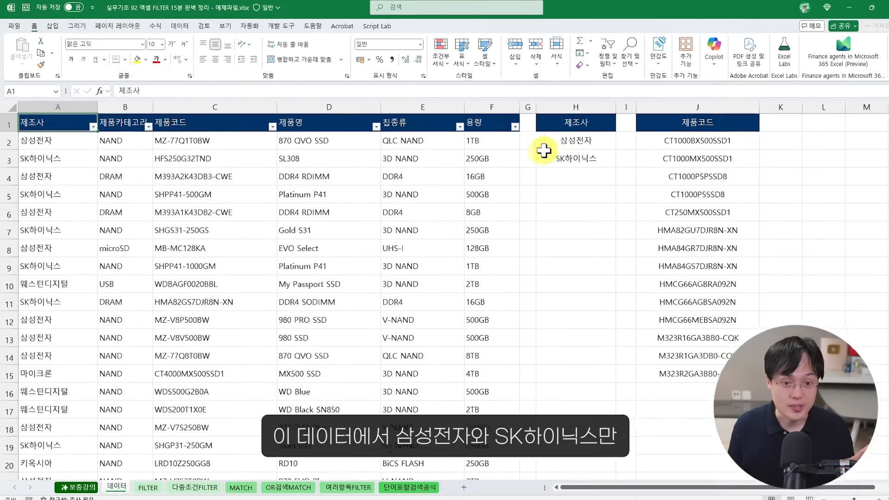
Step: Filter the 제조사 column of the data table to show only 삼성전자 and SK하이닉스
left_click_drag(555, 141, 559, 154)
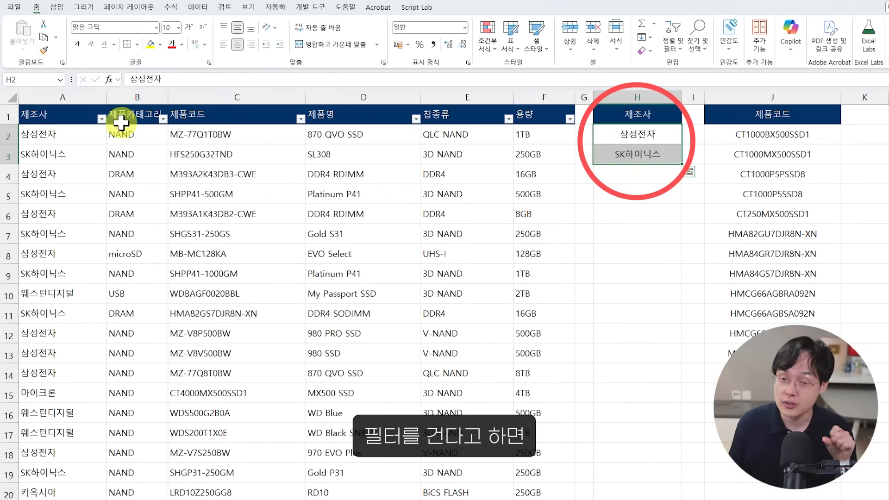
left_click(101, 119)
left_click(31, 256)
left_click(46, 277)
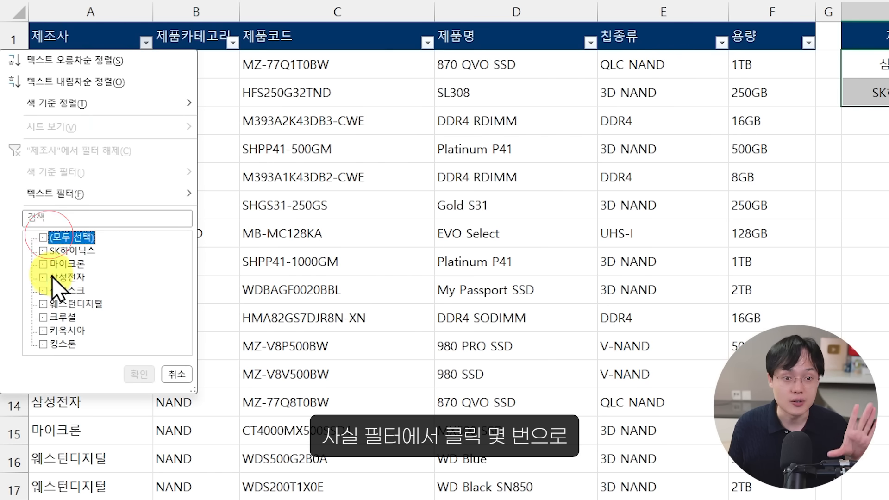
left_click(51, 252)
left_click(138, 373)
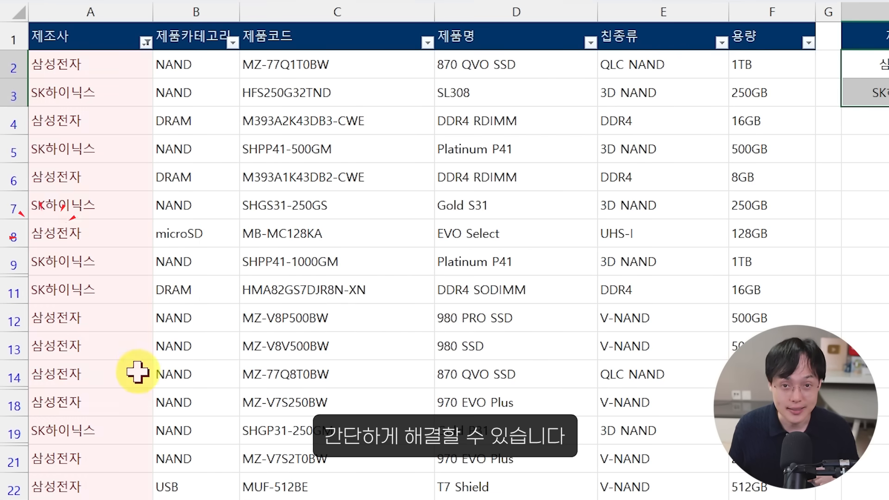
Step: Remove the manufacturer filter by turning the table's filtering off and on again
left_click(223, 304)
key("ctrl+shift+l")
key("ctrl+shift+l")
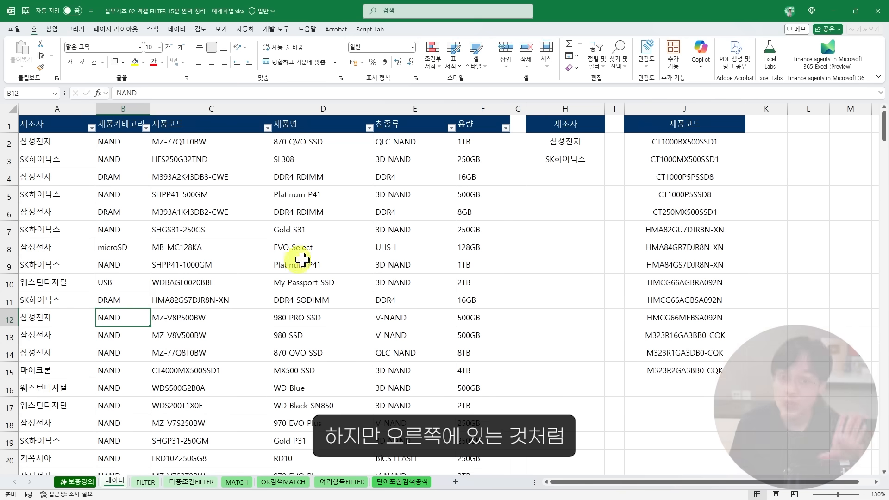
Step: Try to filter the 제품코드 column by the product codes listed in J2:J15, starting with CT1000BX500SSD1
left_click_drag(647, 141, 663, 372)
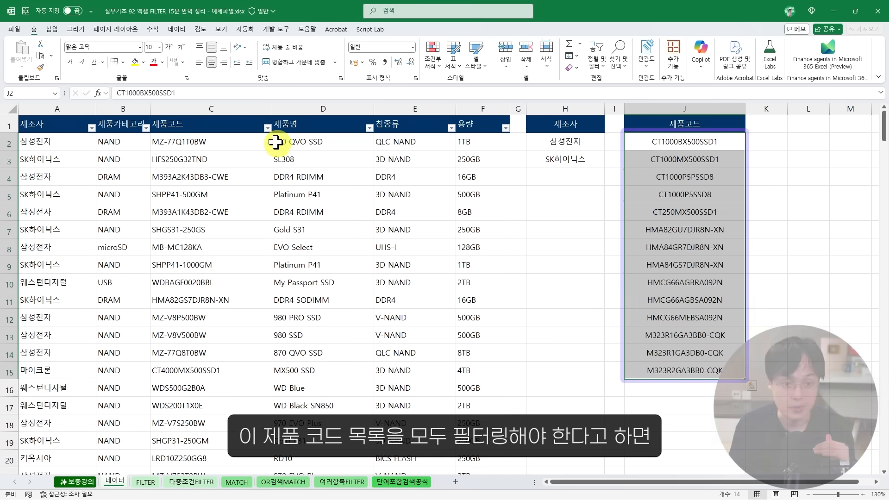
left_click(268, 127)
left_click(193, 249)
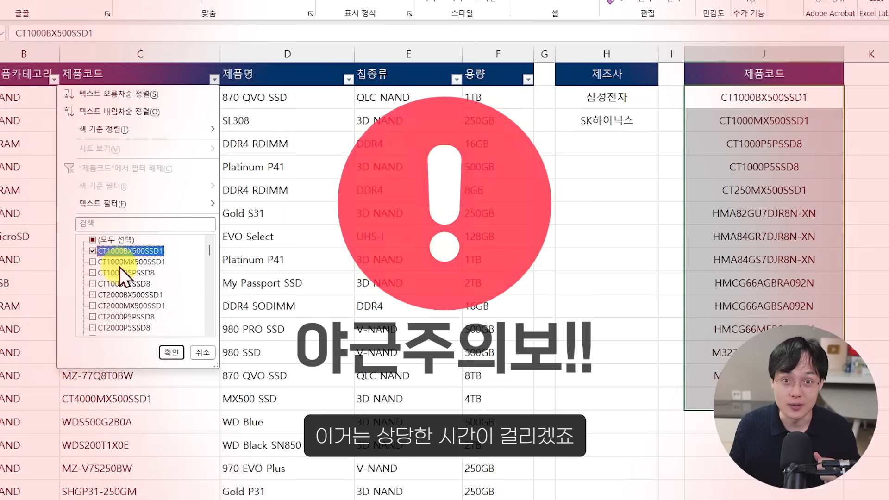
left_click(115, 252)
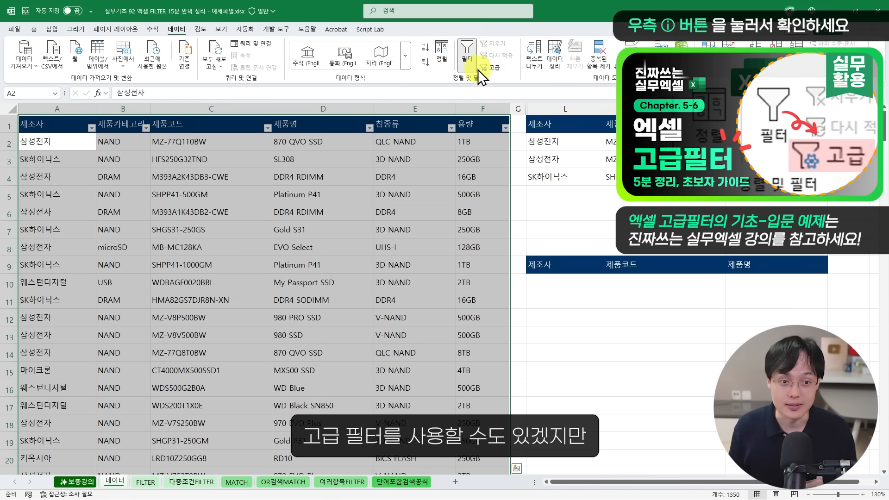
Step: Set up an advanced filter on the data table, using the small table beginning at L1 as the criteria range
left_click(488, 69)
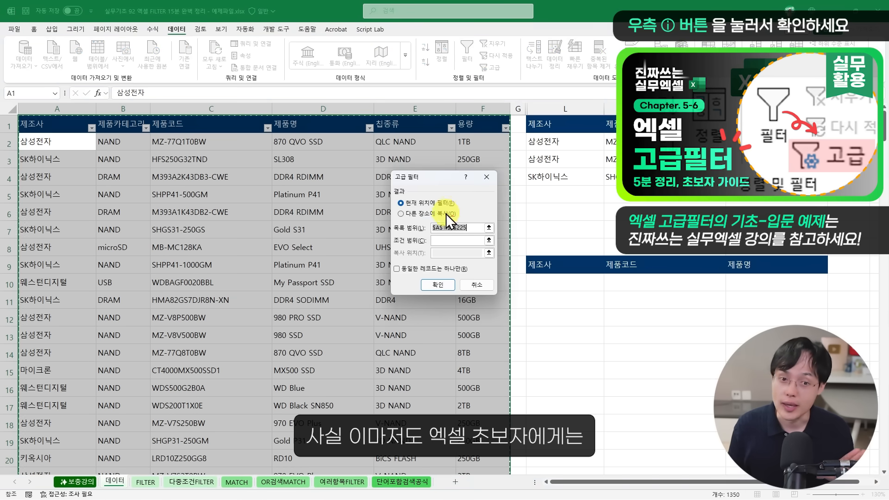
left_click(457, 240)
left_click_drag(551, 124, 740, 178)
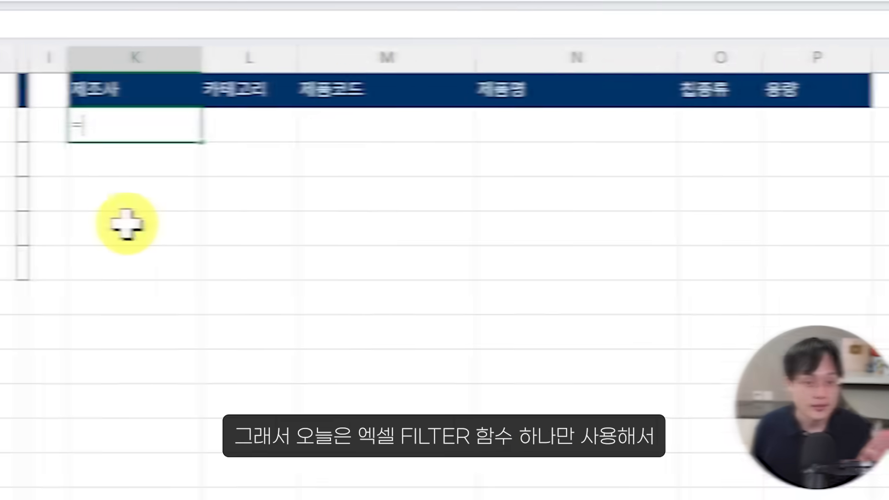
Step: Enter a FILTER formula for the report table and list SK하이닉스, 삼성전자 and 마이크론 as manufacturer criteria in H2:H4
type("FILTER(")
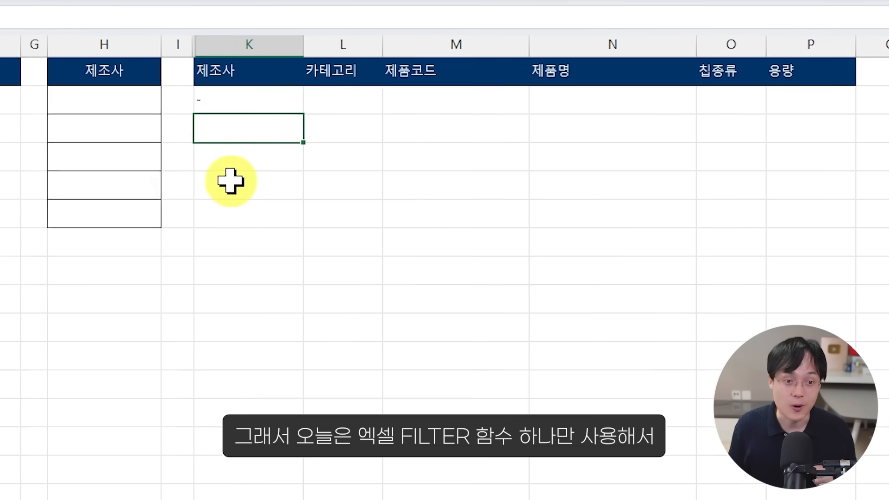
left_click(232, 85)
type("SK하이닉스")
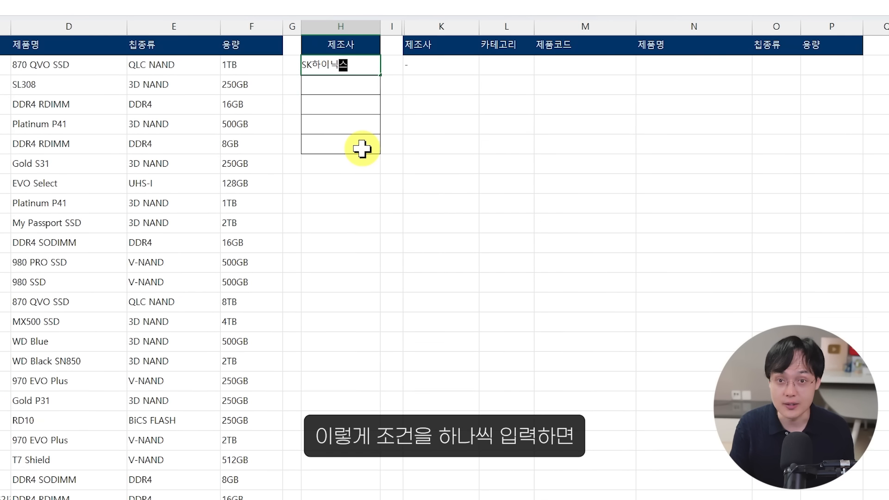
key("Return")
type("삼서전자")
key("Return")
type("마이크론")
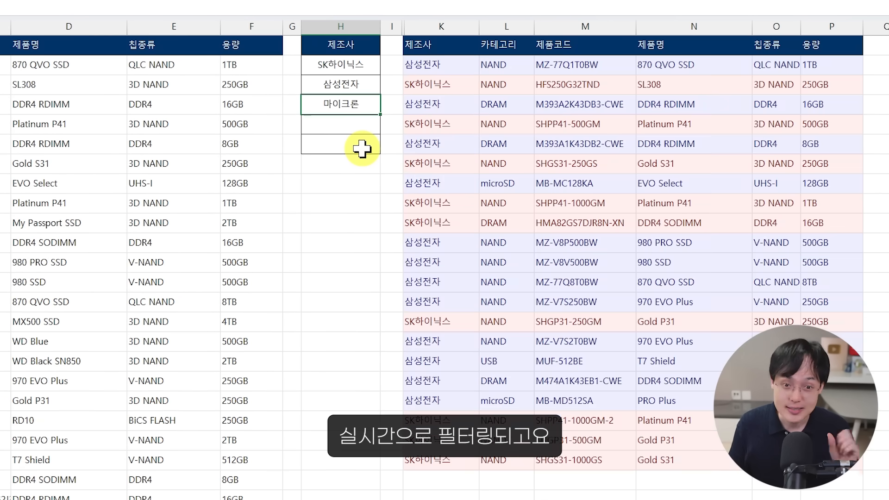
key("Return")
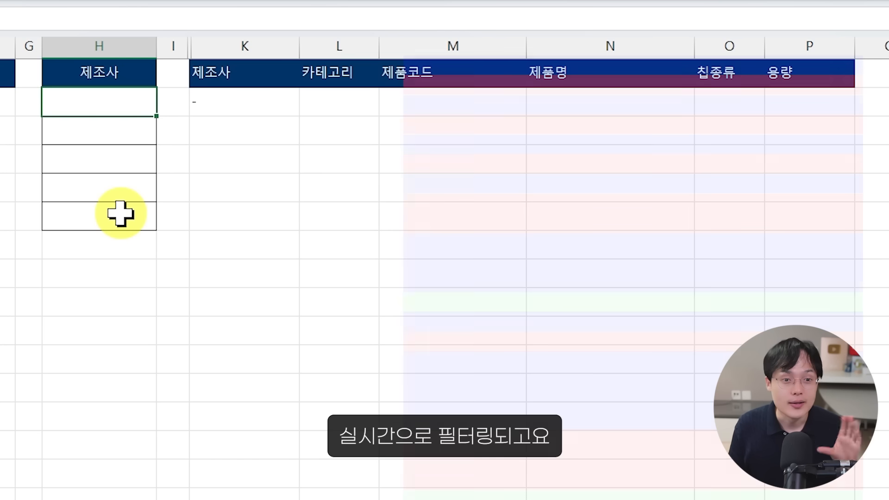
Step: Enter the keywords 870, 990 and 970 in criteria cells H2:H4
type("870")
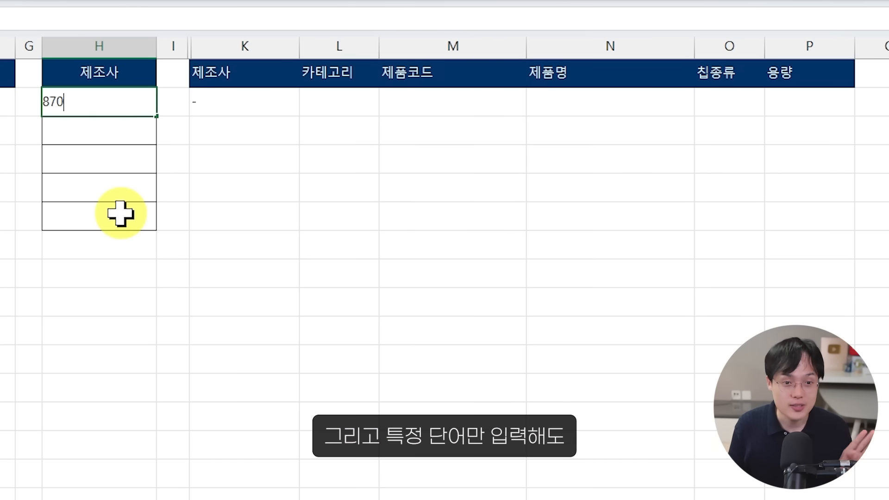
key("Return")
type("990")
key("Return")
type("970")
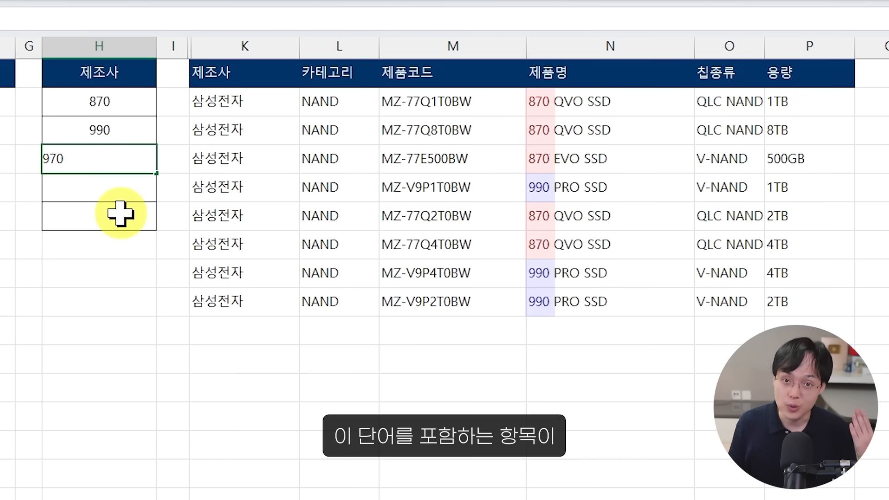
key("Return")
Step: Clear the second and third keywords from the criteria list and enter SK in H3
key("Up")
key("Delete")
key("Up")
key("Delete")
type("SK")
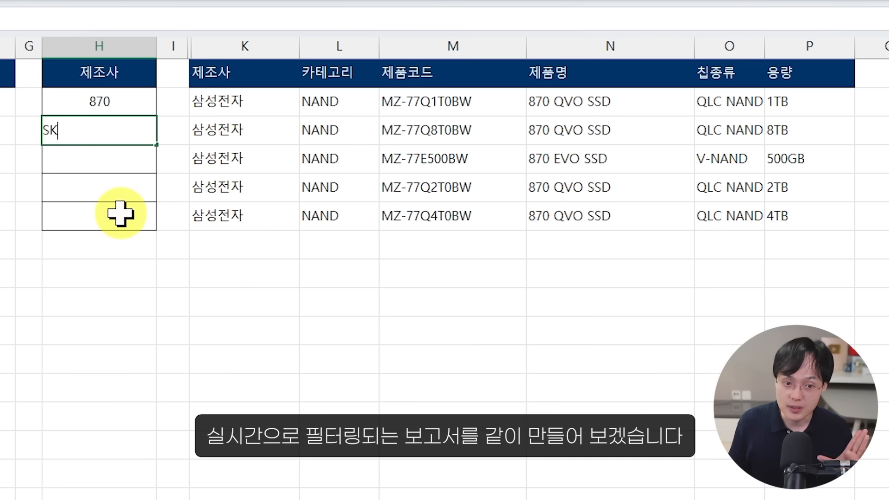
key("Return")
key("Return")
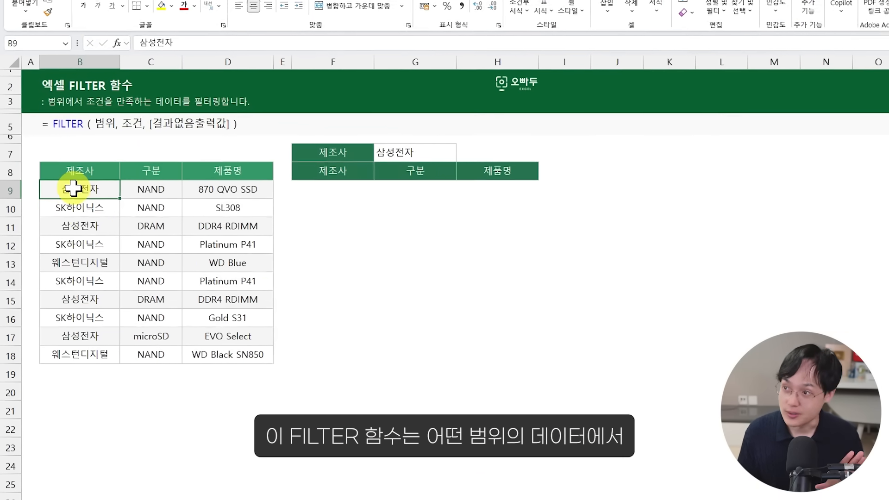
Step: Examine the FILTER syntax line, the product table's columns and the manufacturer criterion in G7
left_click_drag(144, 190, 174, 334)
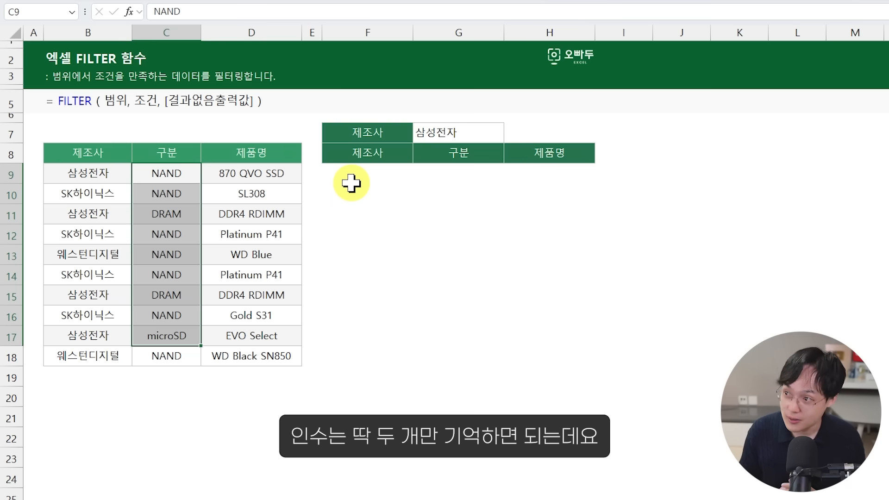
left_click(112, 105)
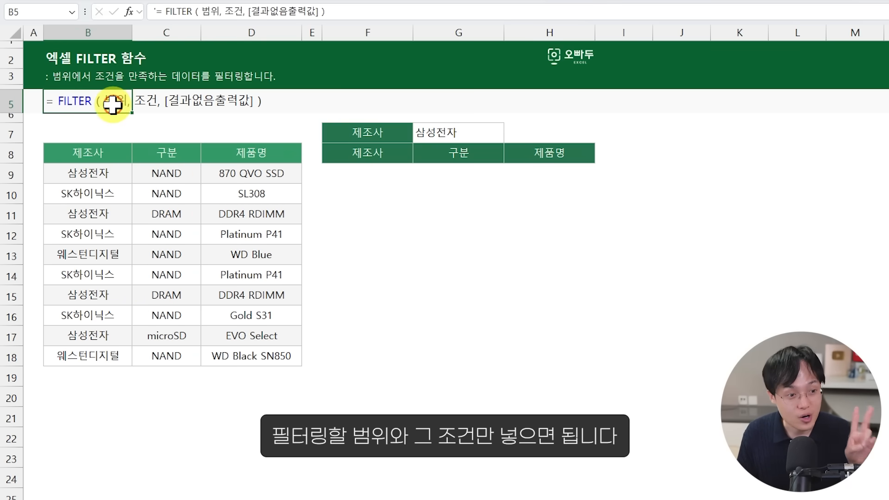
left_click(146, 101)
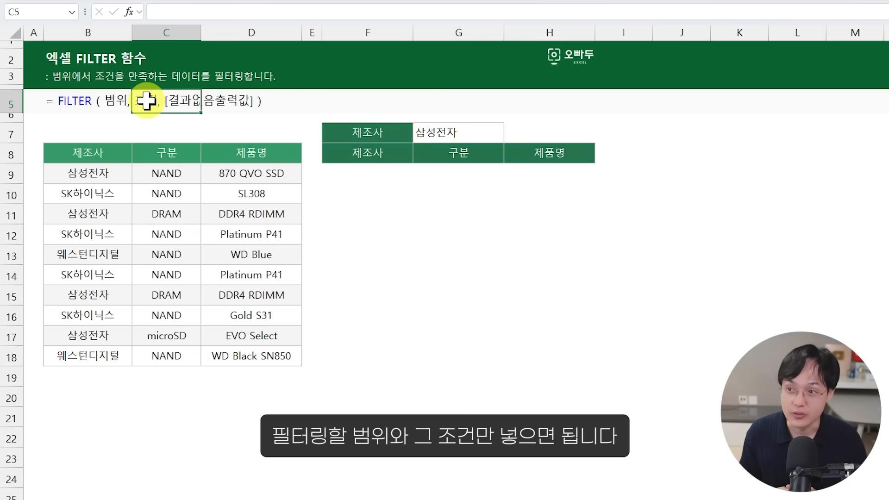
left_click_drag(119, 175, 235, 279)
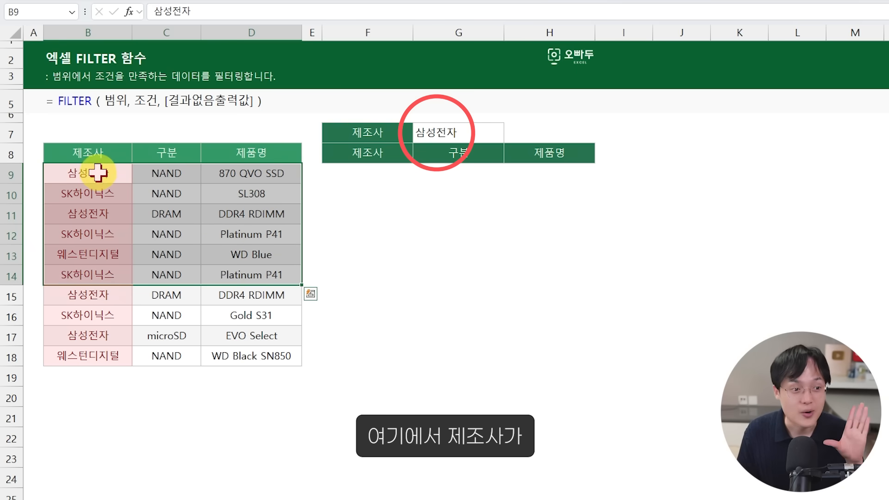
left_click_drag(98, 172, 105, 298)
left_click(441, 134)
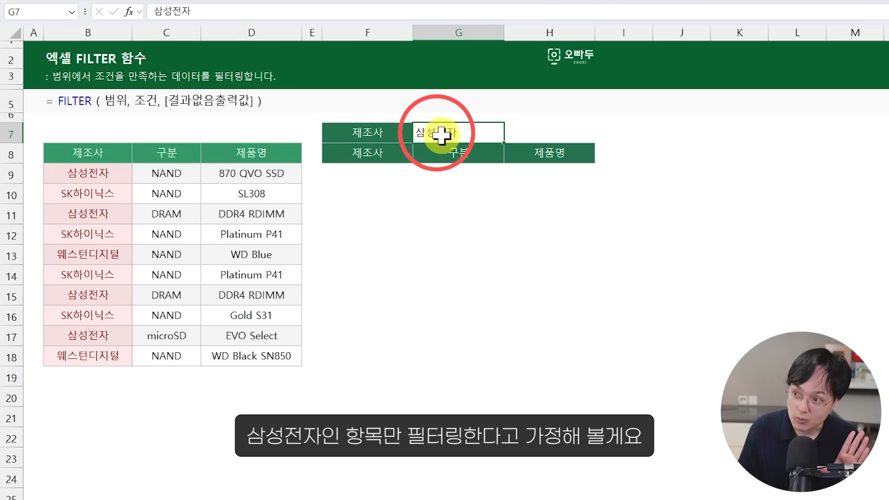
Step: Start a FILTER formula in F9 with B9:D18 as the range to filter
left_click(370, 169)
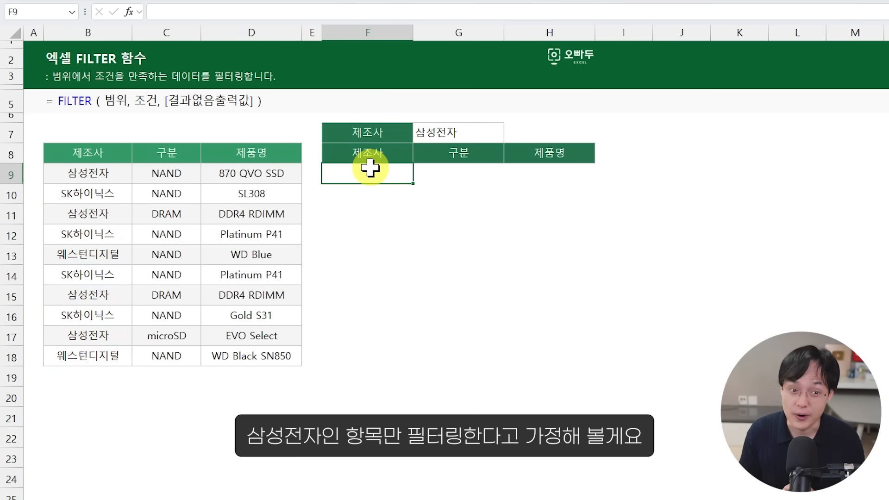
type("=f")
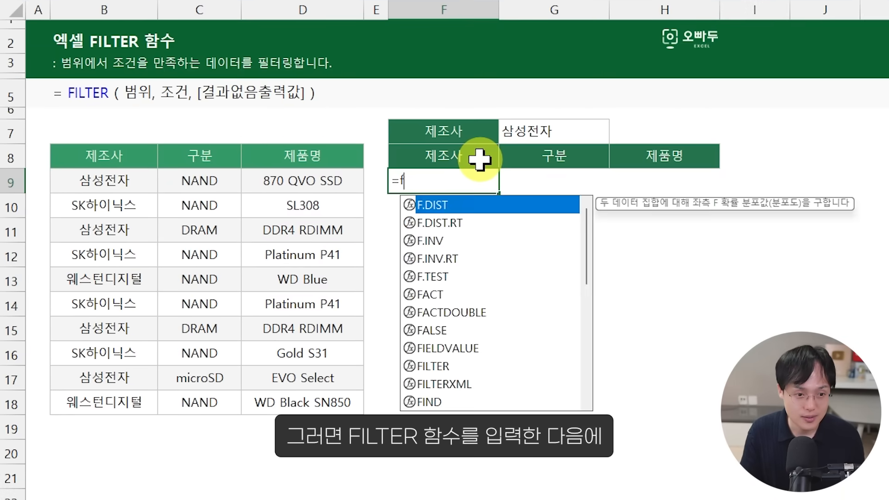
key("BackSpace")
type("FILTER(")
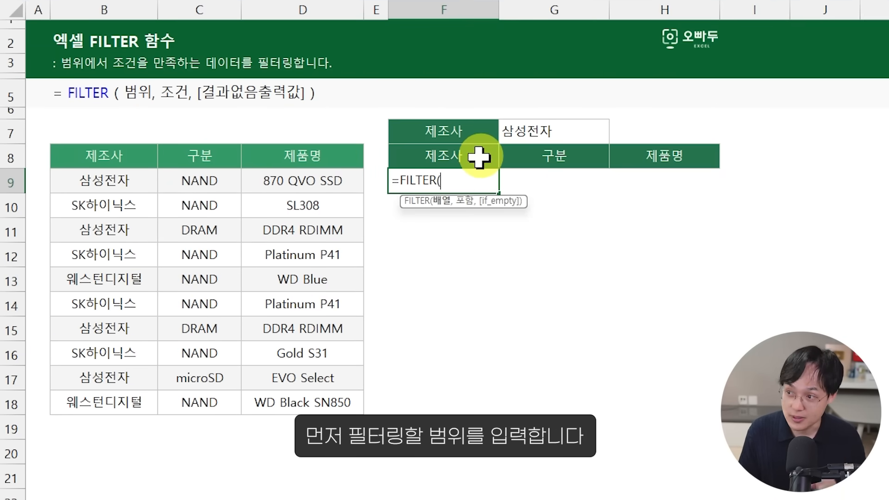
left_click_drag(120, 186, 321, 401)
type(",")
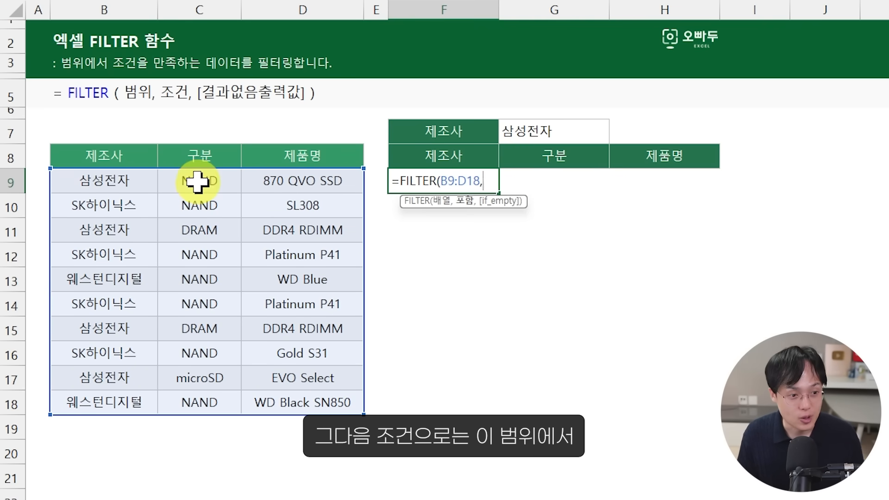
Step: Add the condition B9:B18=G7 to the FILTER formula in F9 and complete it
left_click_drag(144, 183, 140, 404)
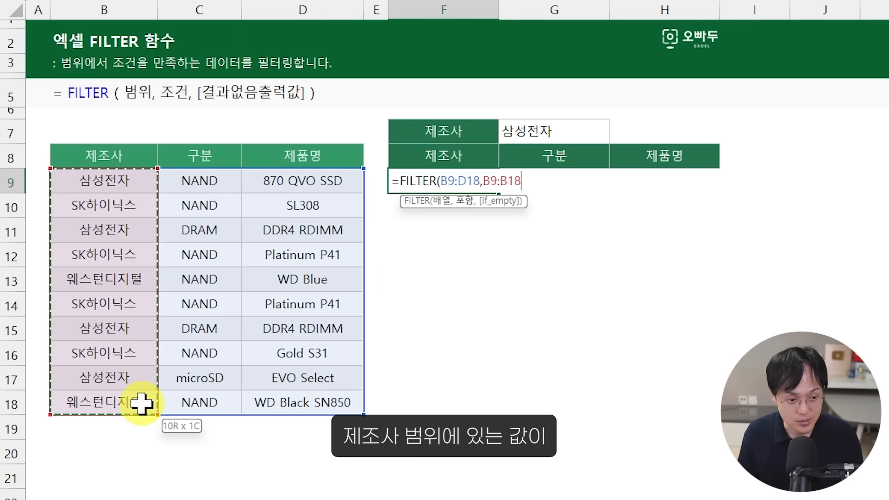
type("=")
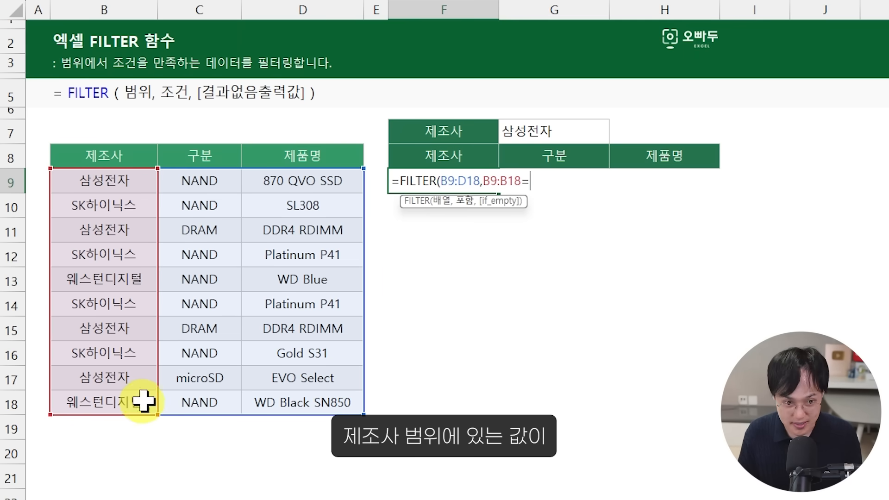
left_click(541, 133)
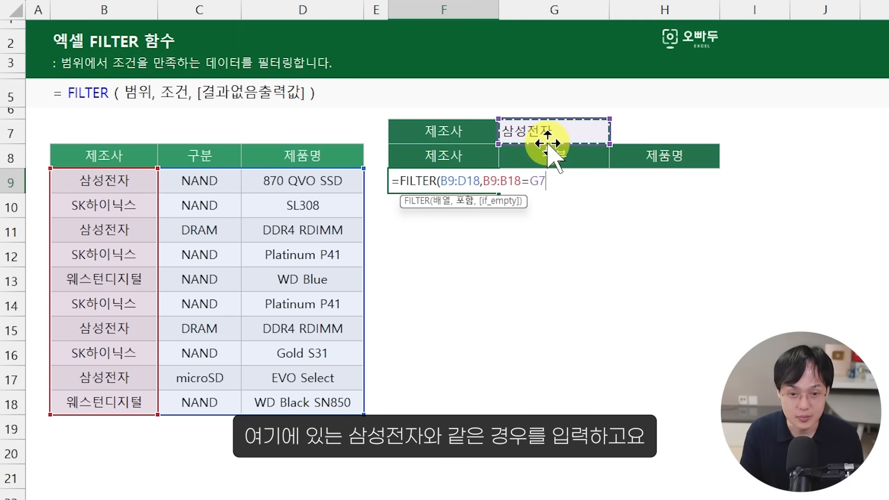
type(")")
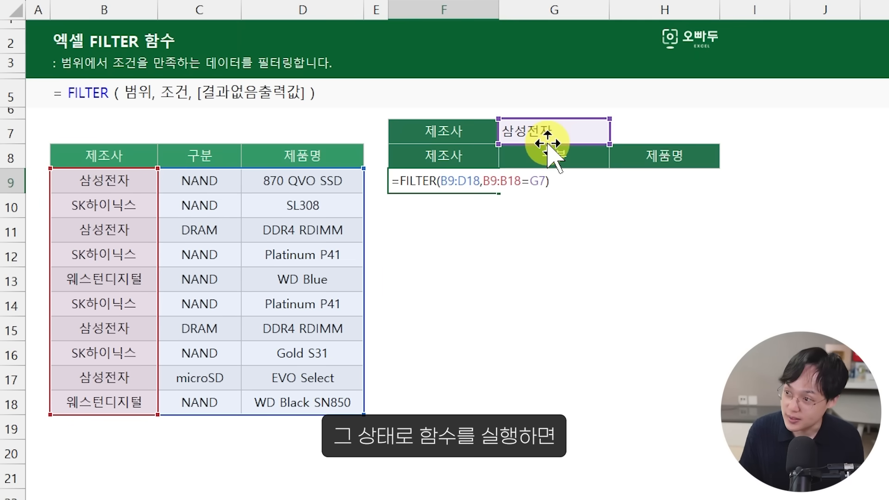
key("Return")
left_click(464, 185)
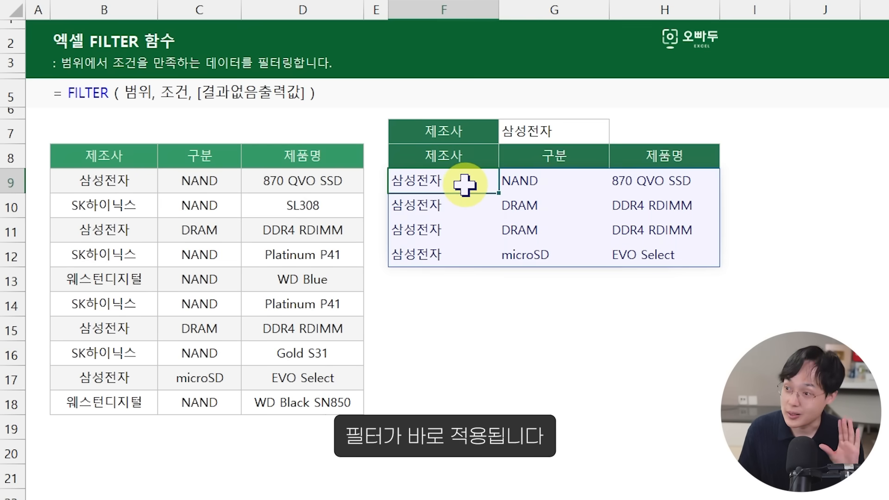
Step: Test the formula by setting the manufacturer in G7 first to SK하이닉스 and finally to 웨스턴디지털
left_click(530, 130)
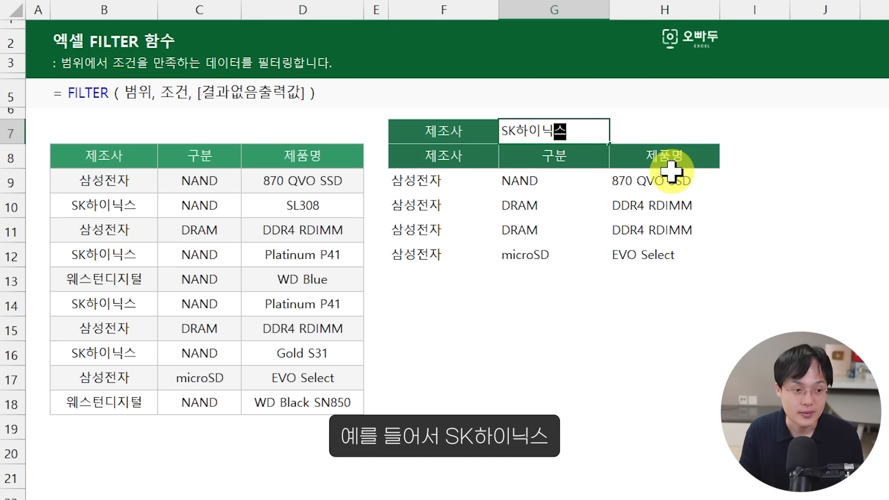
type("SK하이닉스")
key("Return")
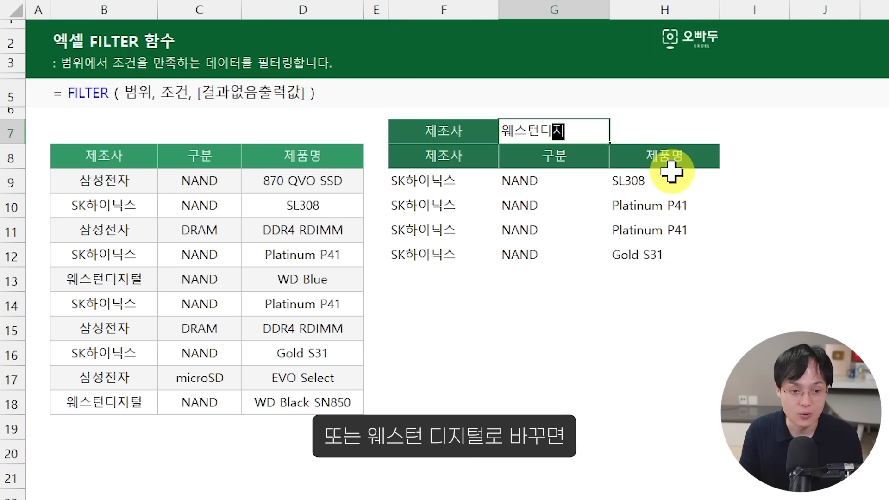
type("웨스턴디지털")
key("Return")
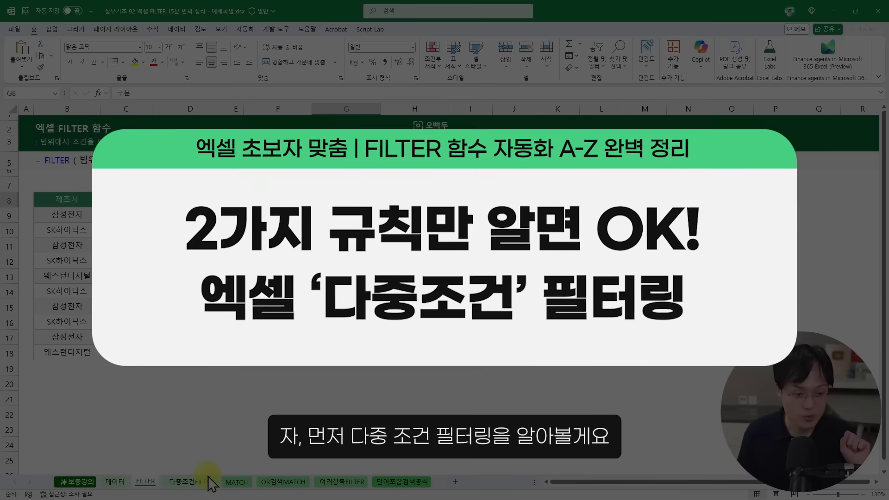
Step: Switch to the 다중조건FILTER sheet
left_click(204, 480)
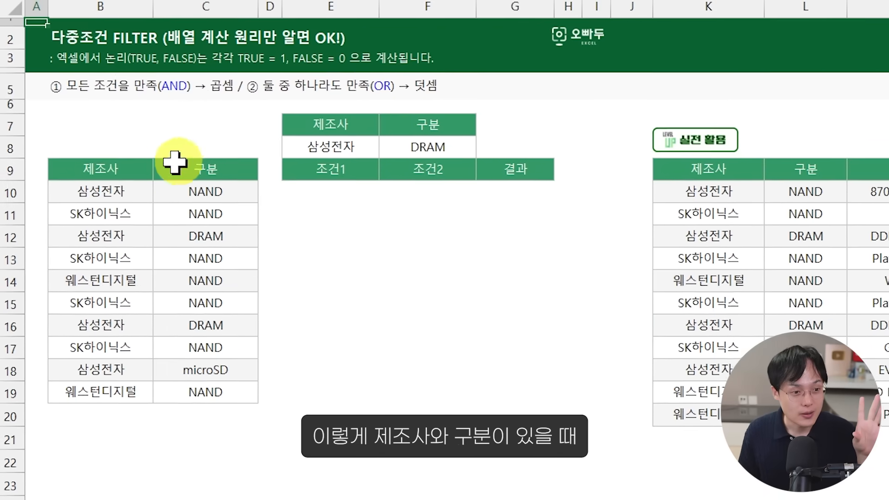
Step: Review the 제조사 and 구분 data columns and the two criteria cells E8 and F8
left_click_drag(100, 190, 118, 256)
left_click(184, 204)
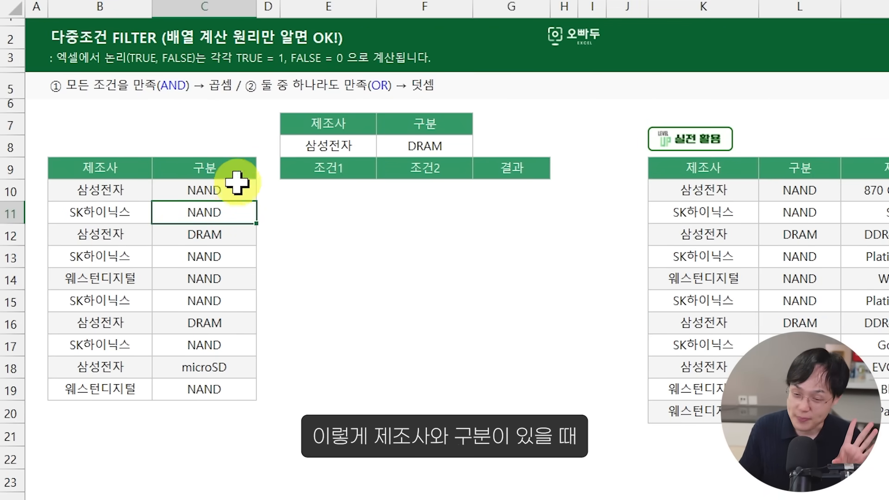
left_click_drag(93, 182, 130, 256)
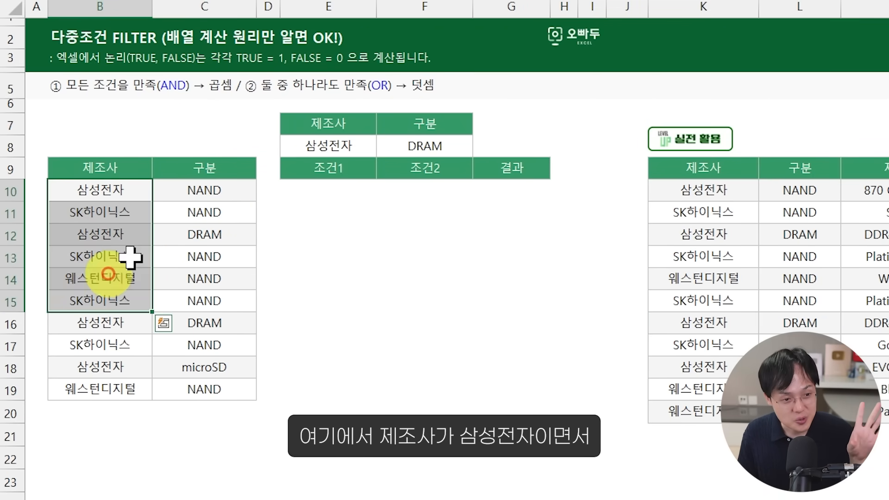
left_click(318, 144)
left_click(410, 142)
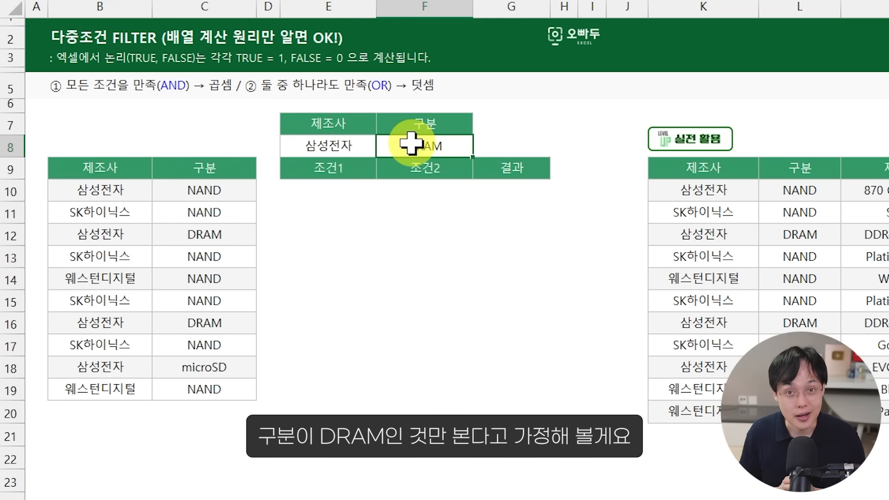
Step: Enter the 조건1 formula =B10:B19=E8 in E10 to test each row's manufacturer
left_click(338, 176)
left_click(342, 185)
type("=")
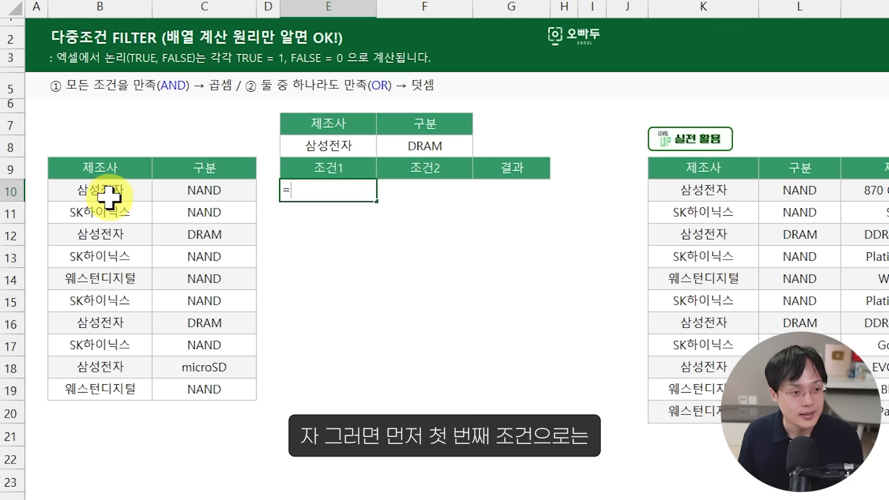
left_click_drag(109, 192, 110, 389)
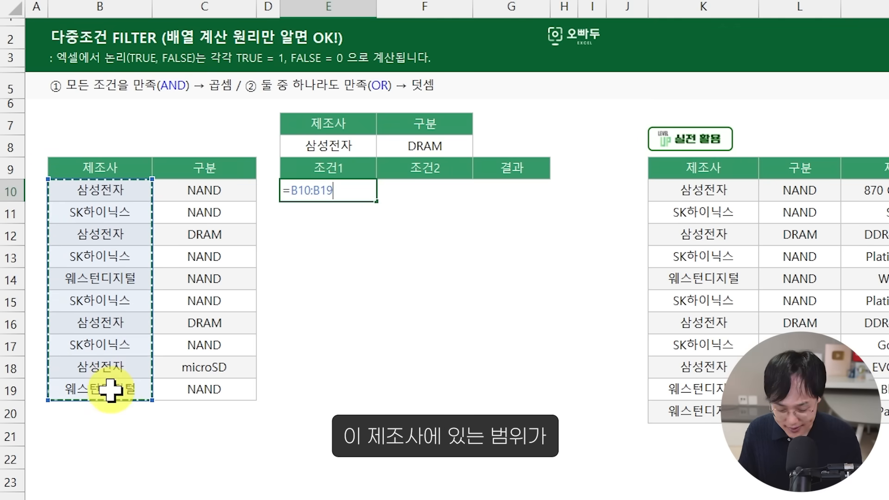
type("=")
left_click(350, 144)
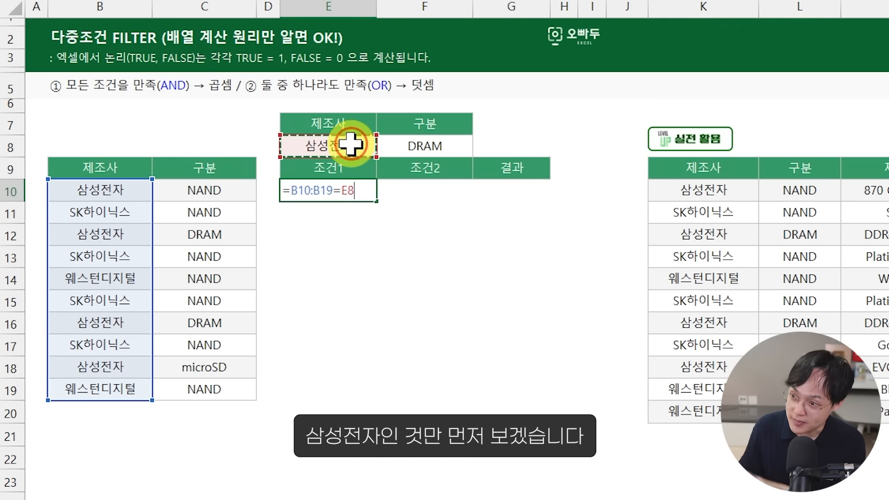
key("Return")
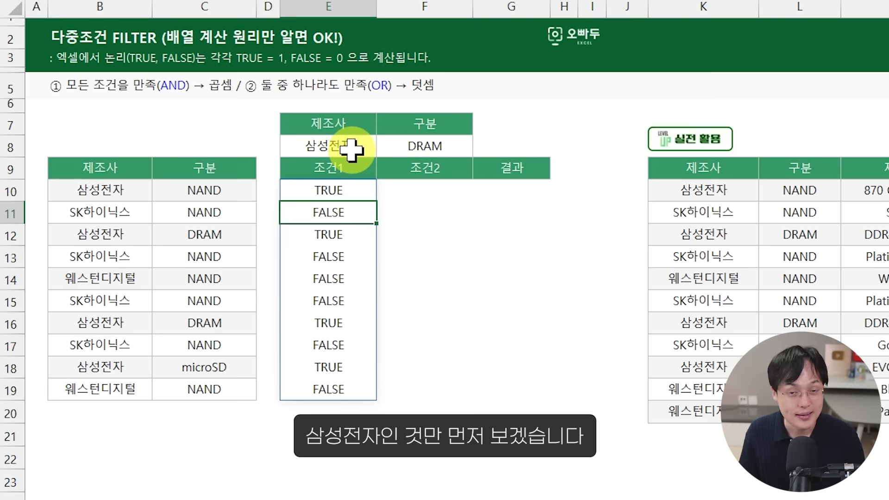
Step: Enter the 조건2 formula =C10:C19=F8 in F10 to test each row's category
left_click(435, 189)
type("=")
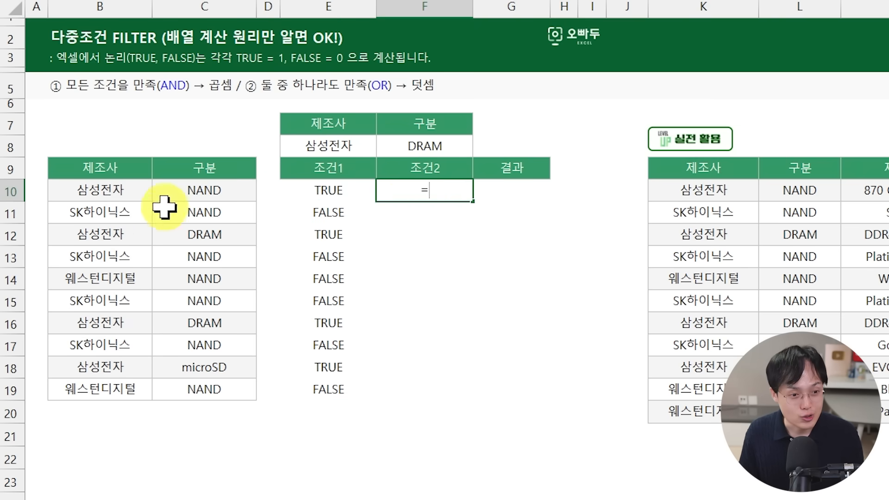
left_click_drag(156, 203, 217, 388)
type("=")
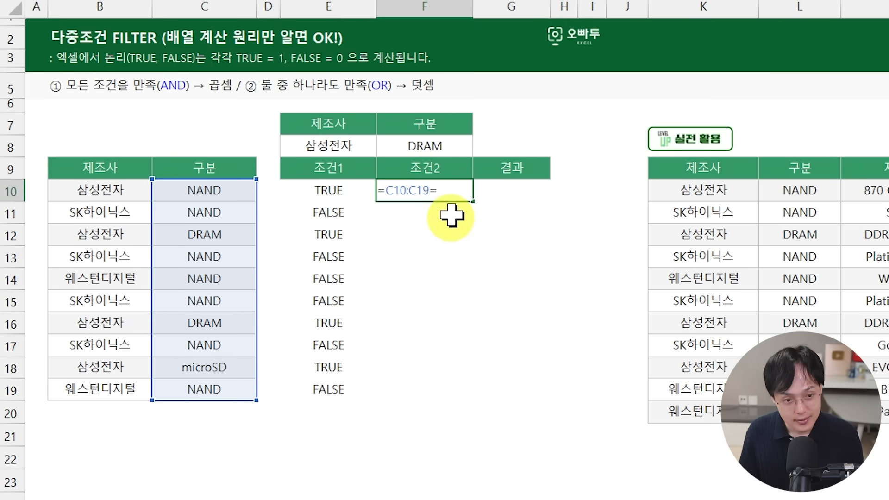
left_click(451, 147)
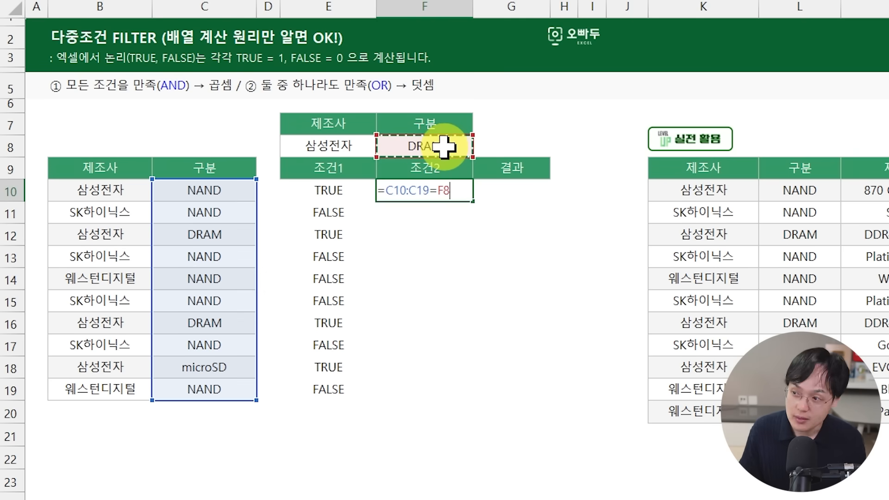
key("Return")
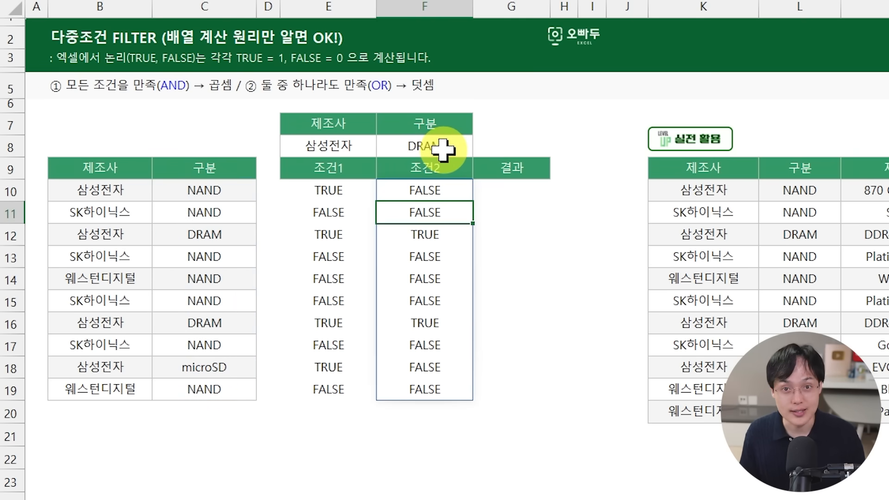
Step: Examine the logical values in the 조건1 and 조건2 columns and compare both conditions row by row
left_click(345, 190)
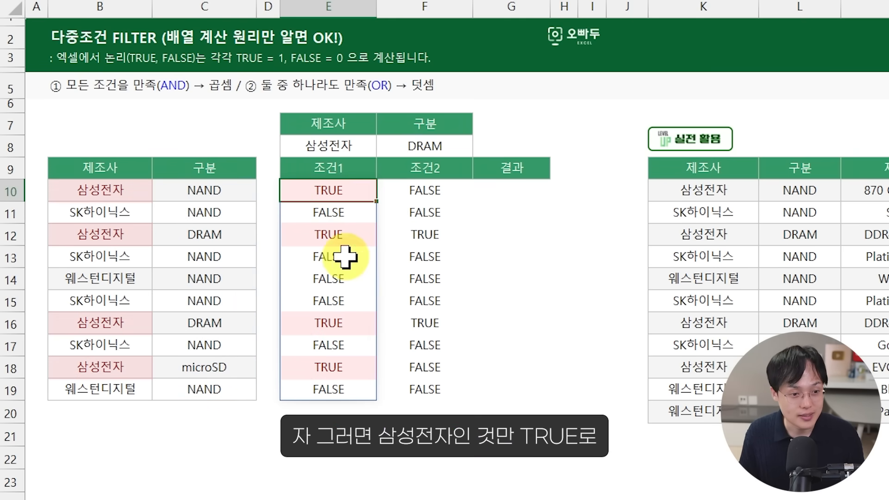
left_click(344, 236, "ctrl")
left_click(345, 319, "ctrl")
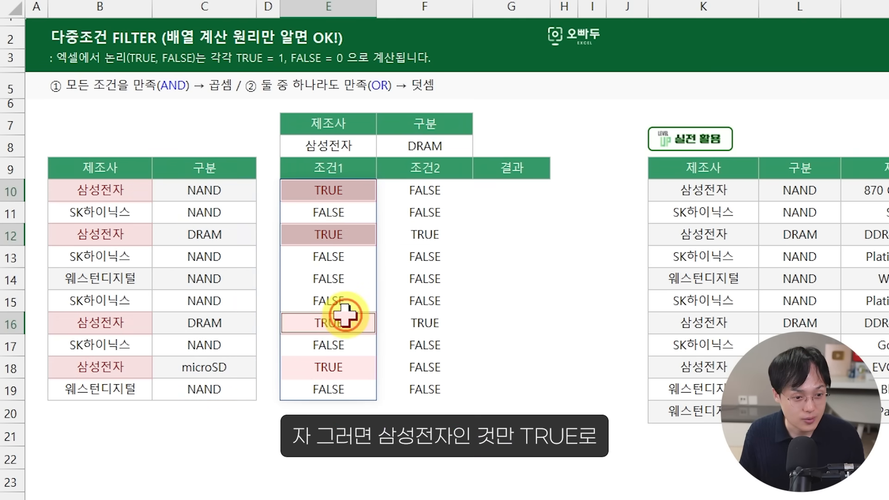
left_click(424, 233)
left_click(424, 322, "ctrl")
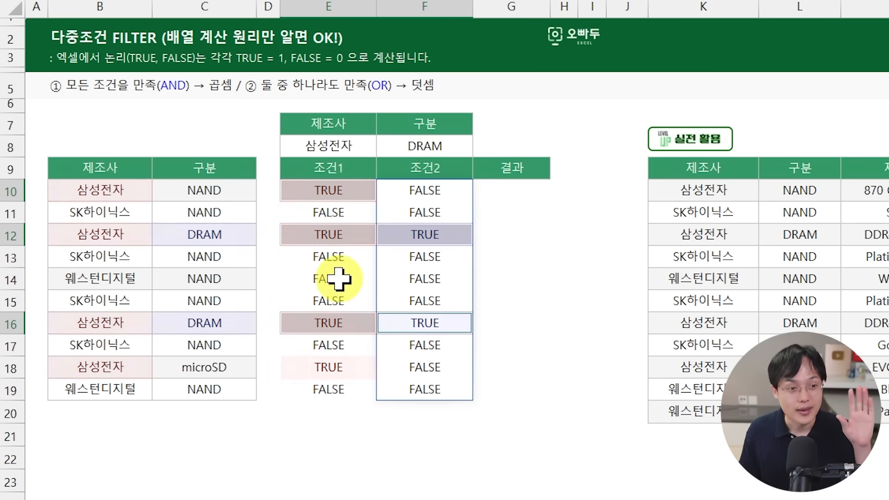
left_click(353, 192)
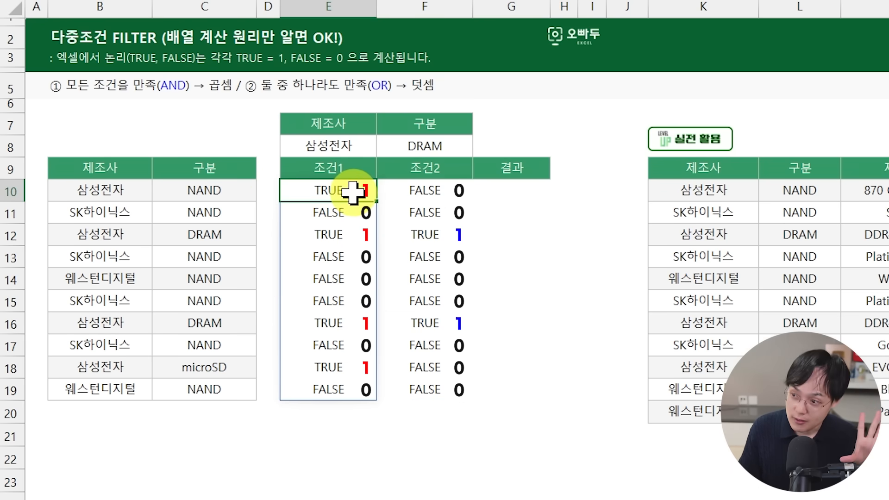
left_click(448, 189)
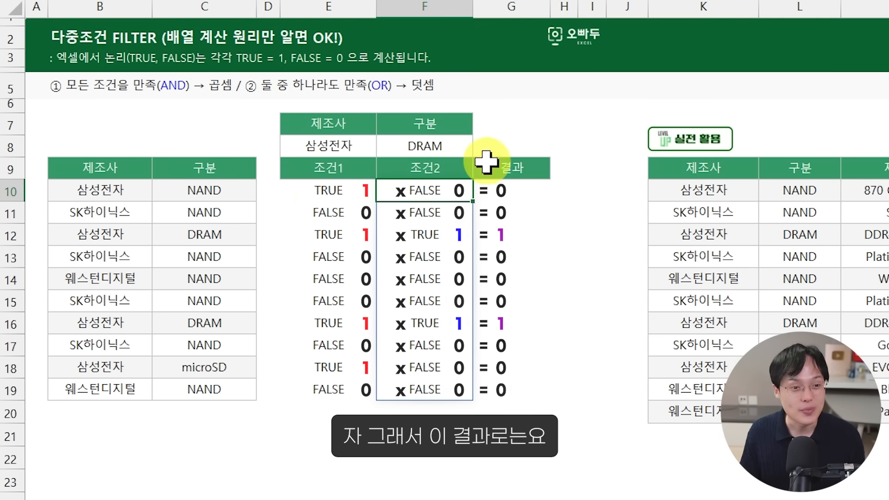
Step: Select G10, the first cell under 결과
left_click(506, 186)
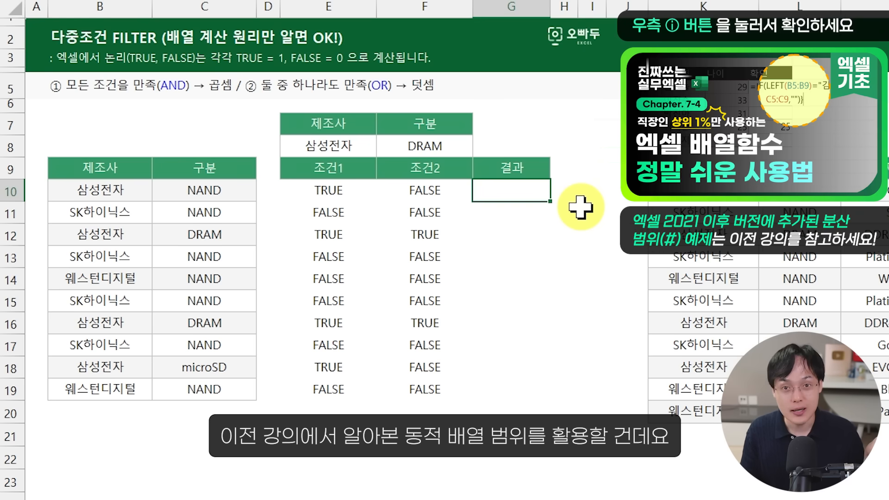
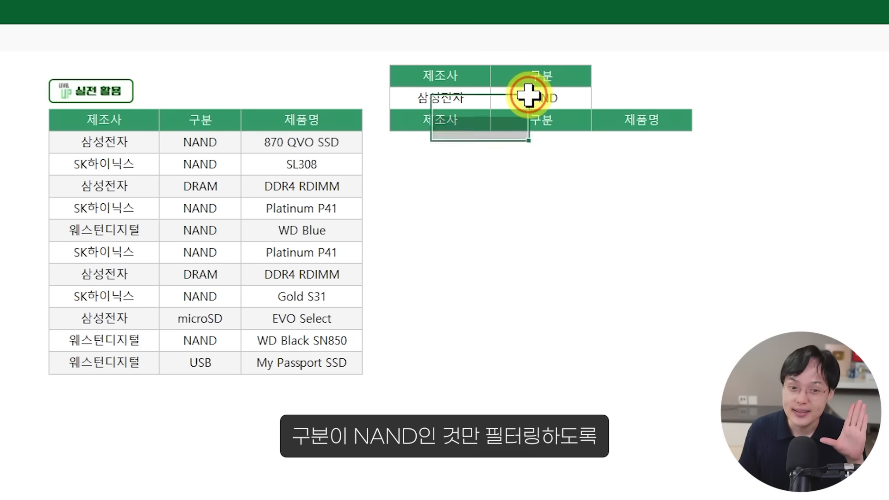
Step: Start a FILTER formula in O10 under 제조사, with the product table K10:M20 as the array
left_click(419, 136)
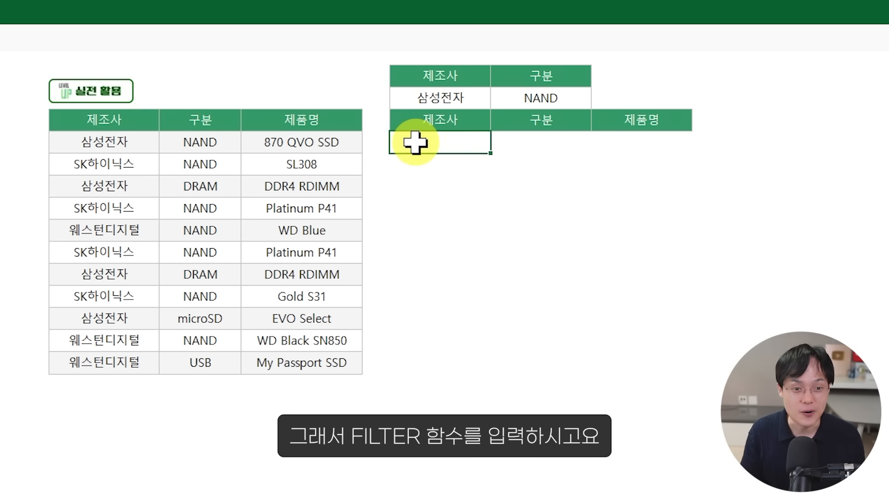
type("=")
key("BackSpace")
type("FILT")
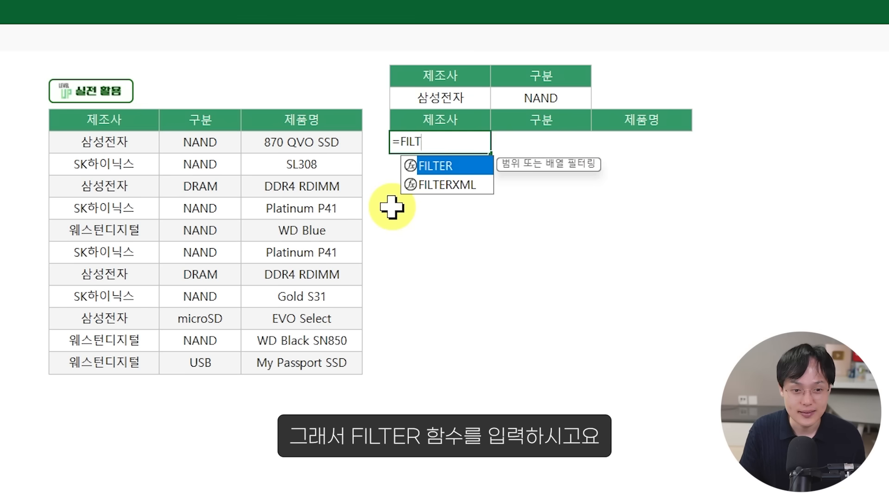
type("ERR(")
key("BackSpace")
key("BackSpace")
type("(")
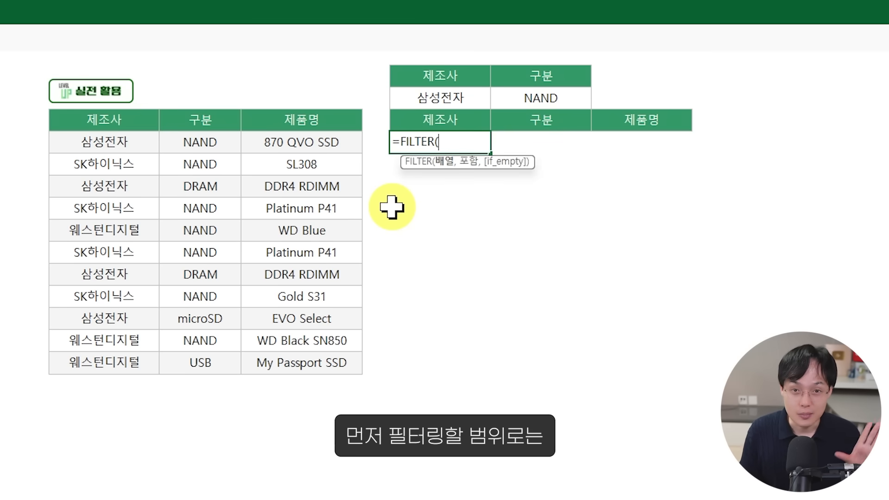
left_click_drag(100, 141, 303, 360)
type(",")
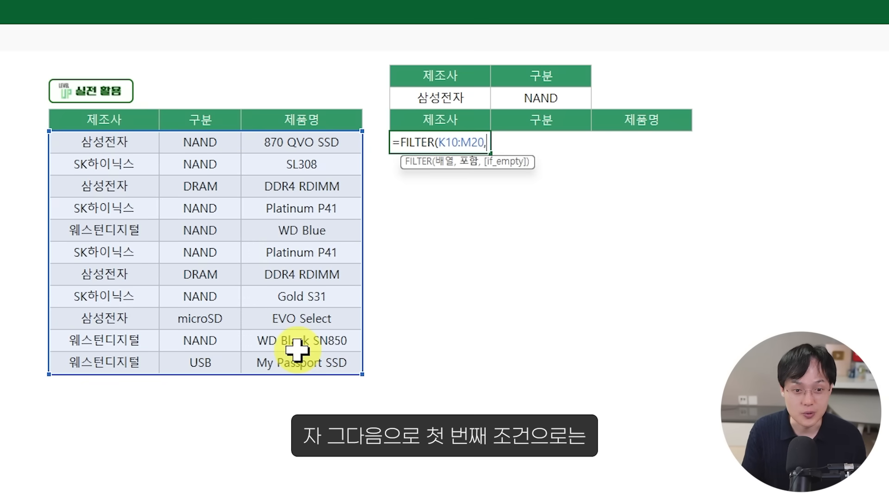
type("(")
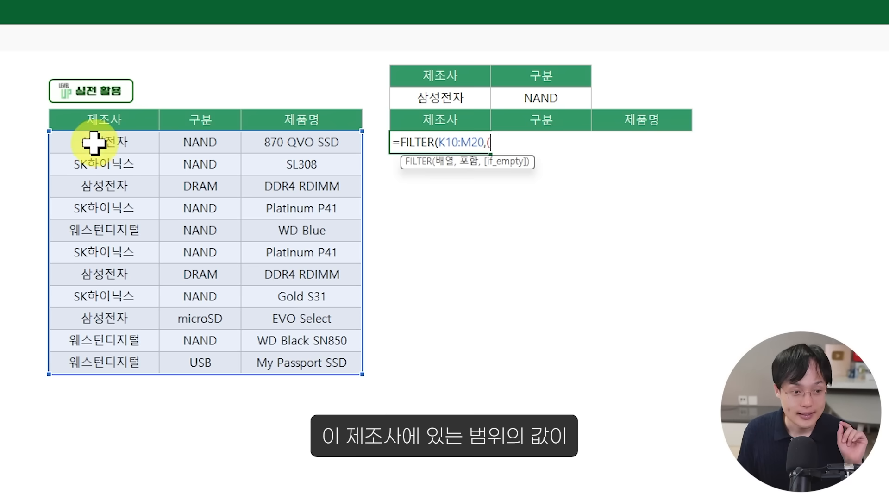
Step: Add the manufacturer condition (K10:K20=O8) to the FILTER formula, followed by a multiplication operator
left_click_drag(118, 140, 119, 365)
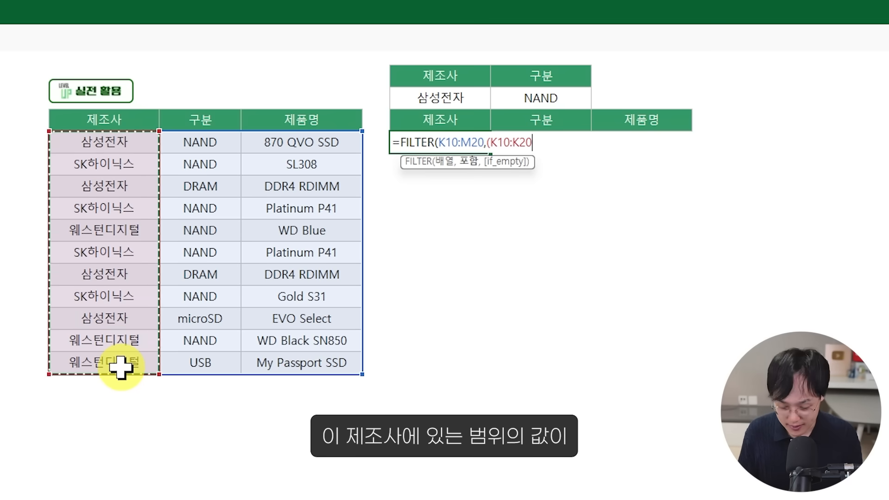
type("=")
left_click(448, 98)
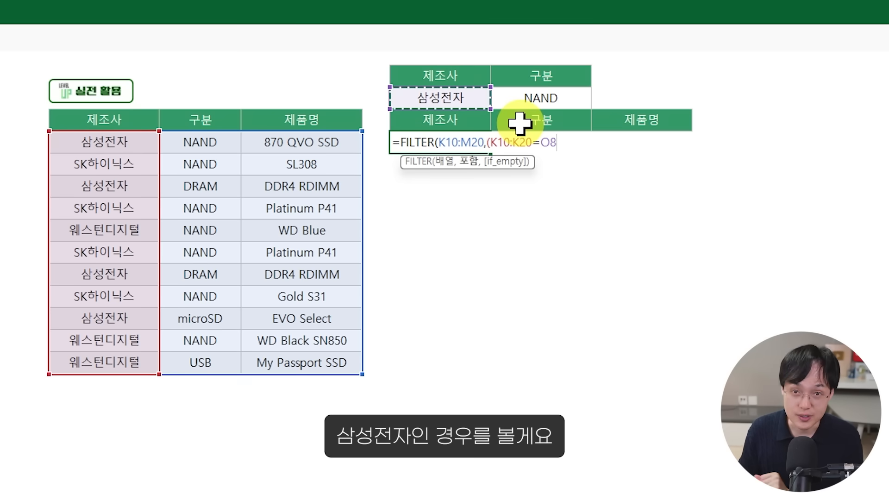
type(")*(")
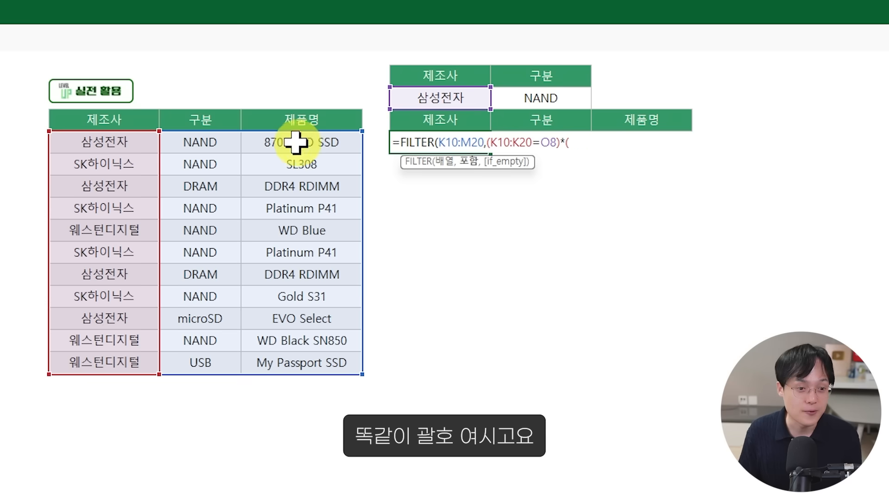
Step: Add the category condition (L10:L20=P8) as the second factor and complete the FILTER formula in O10
left_click_drag(224, 139, 223, 373)
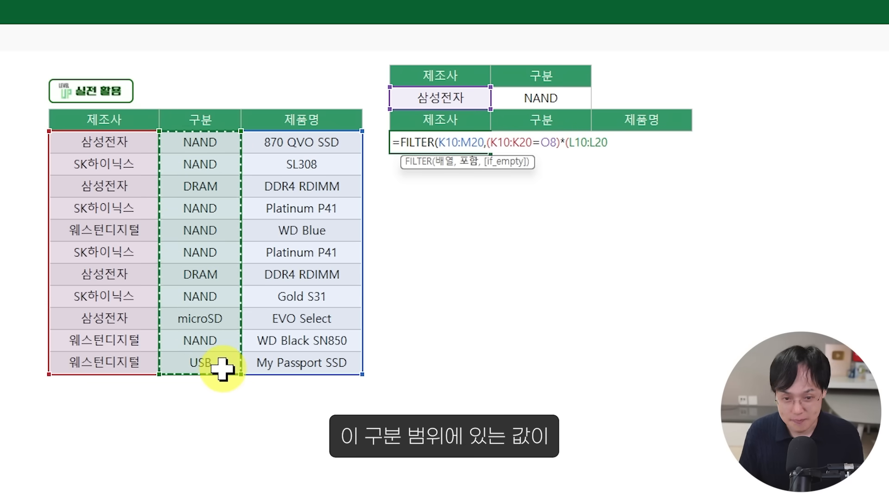
type("=")
left_click(573, 98)
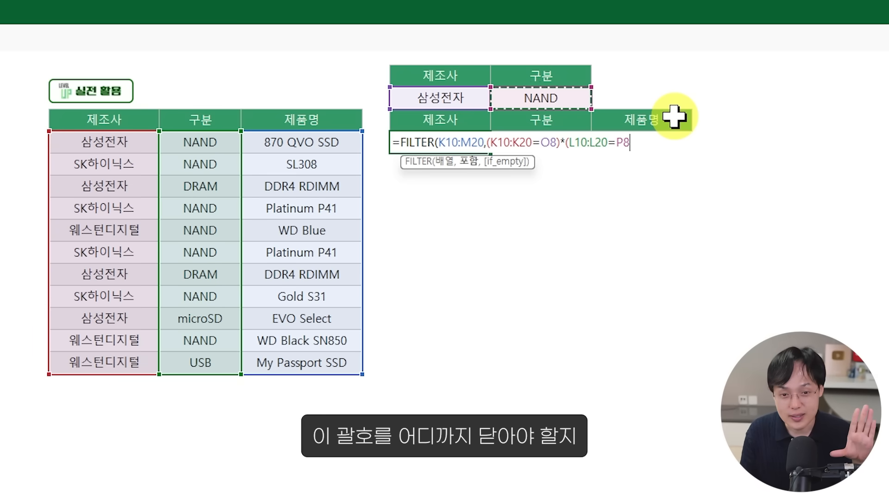
type(")")
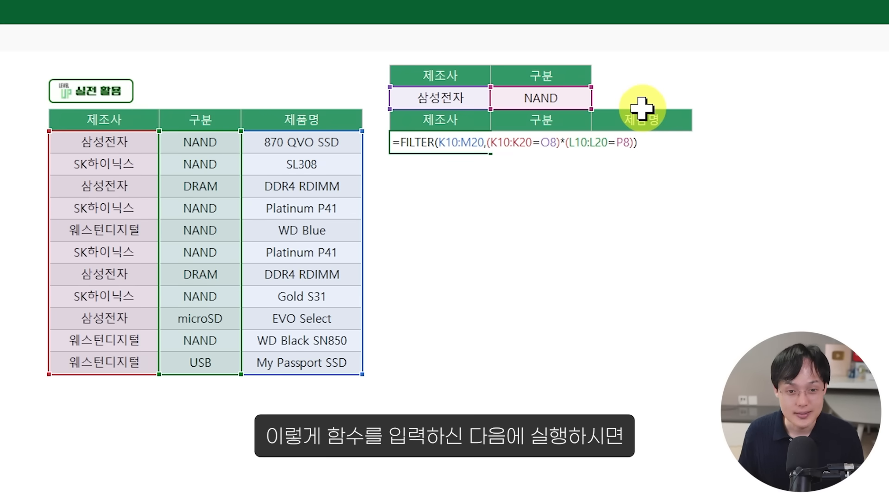
key("Return")
Step: Change the 구분 criterion in P8 to DRAM
left_click(479, 95)
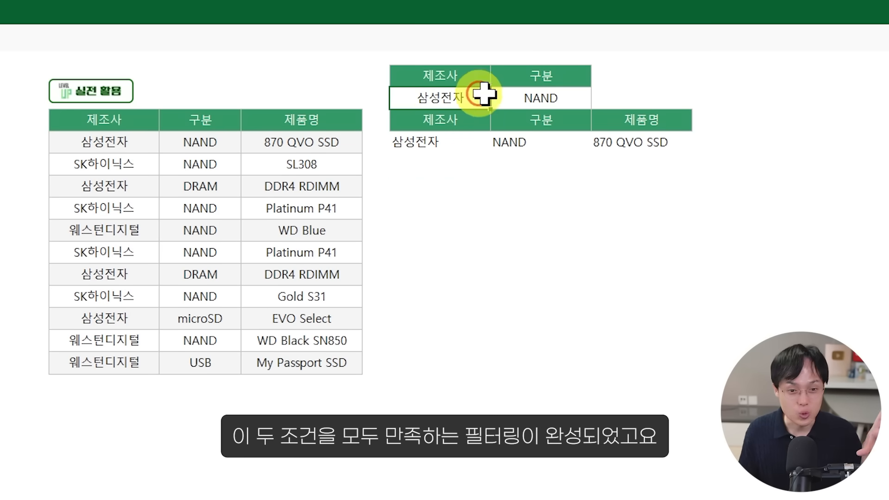
left_click(542, 93)
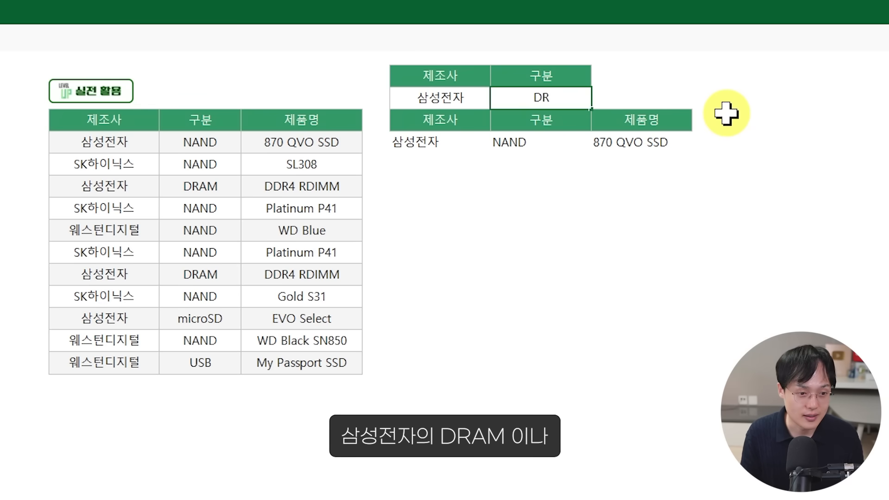
key("Return")
Step: Set the 제조사 criterion in O8 to SK하이닉스 and the 구분 criterion in P8 to NAND
key("Up")
key("Left")
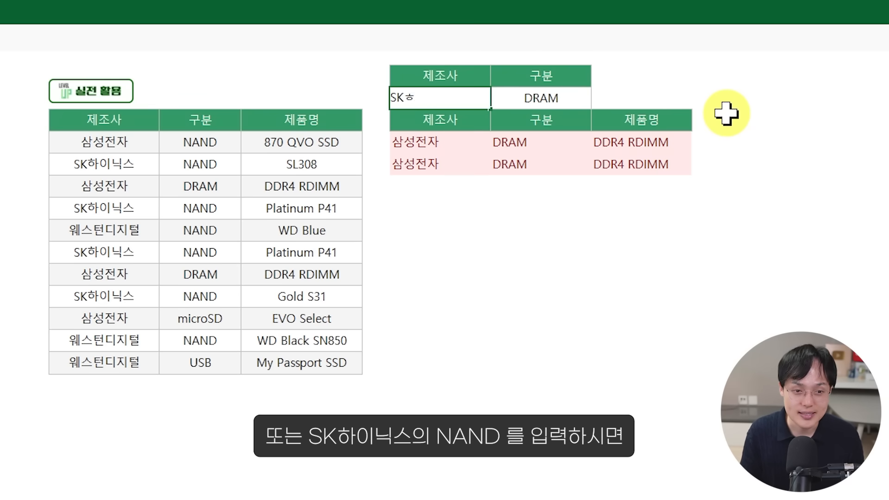
type("SK하이닉스")
key("Tab")
type("AN")
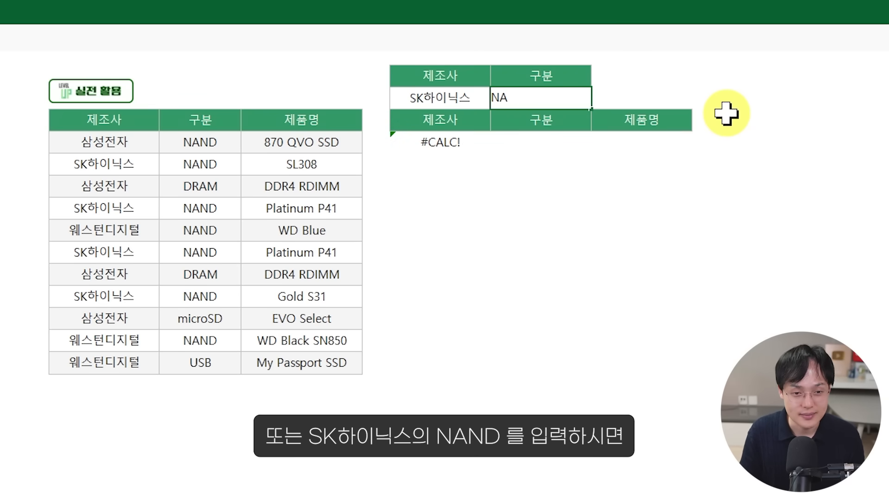
type("D")
key("Return")
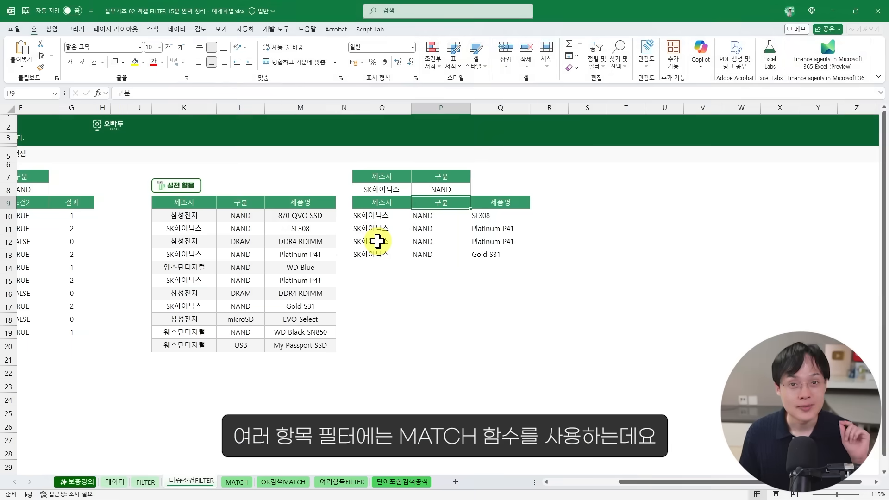
Step: On the MATCH sheet, enter =MATCH(G7,C8:C16,0) in G8 to find the name's exact position in the list
left_click(236, 482)
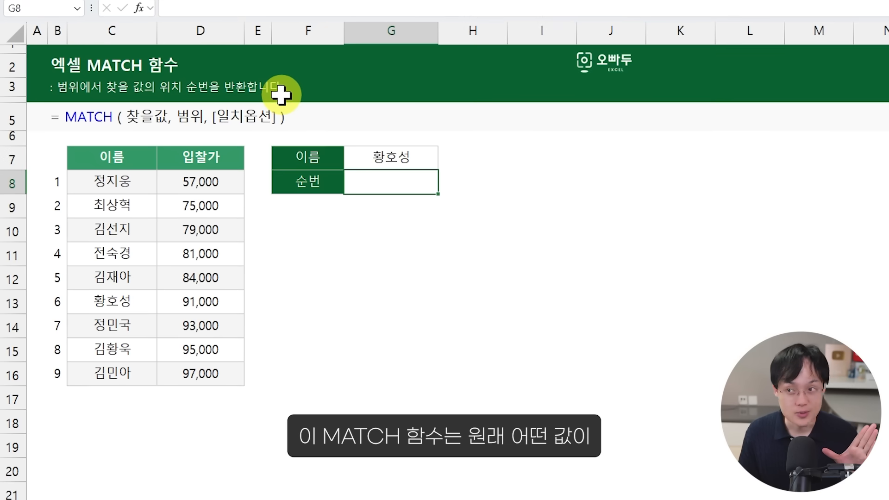
left_click_drag(347, 147, 121, 343)
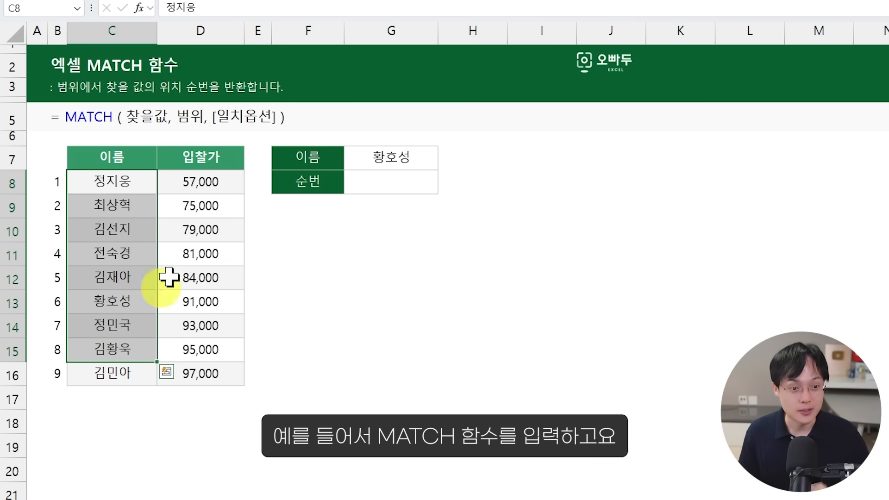
left_click(387, 189)
type("=MATCH(")
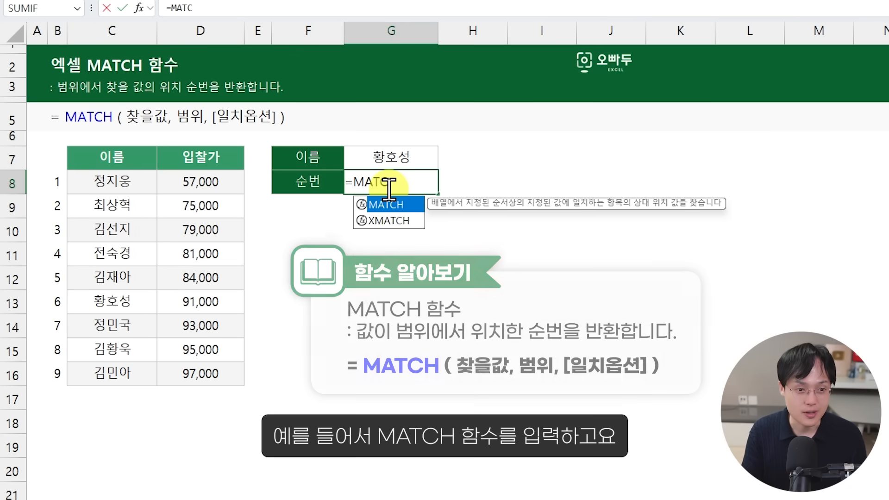
left_click(407, 158)
type(",")
left_click_drag(116, 181, 126, 369)
type(",")
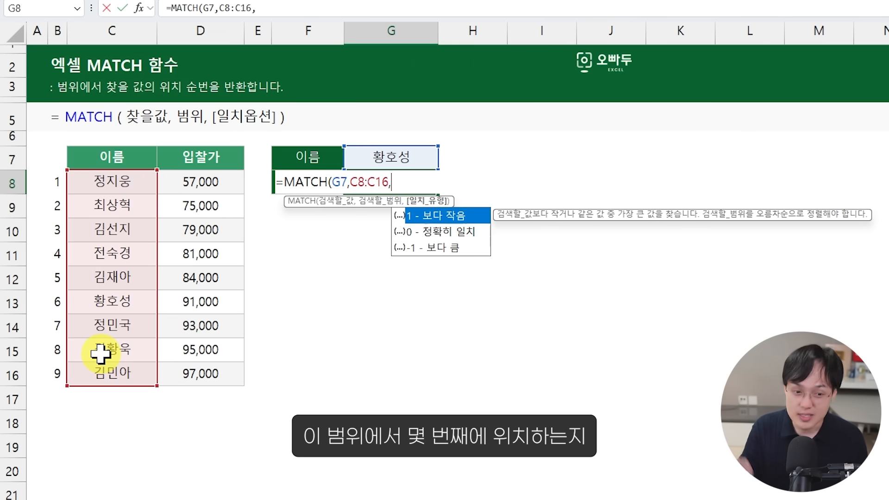
type("0)")
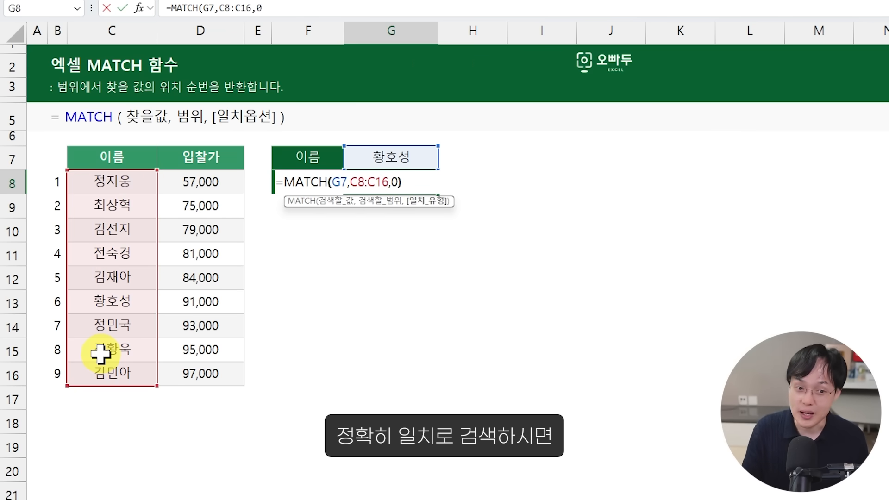
key("Return")
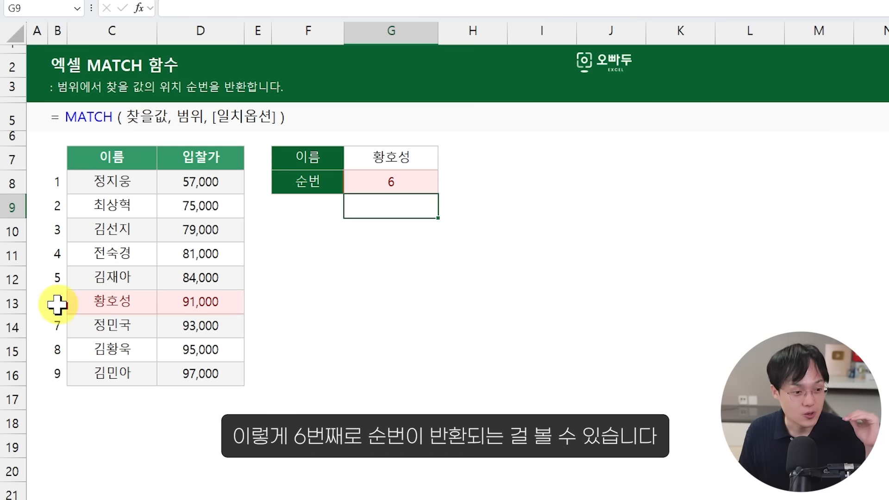
Step: Compare the matched row B13:D13 with the lookup value and range used in G8's MATCH formula
left_click_drag(56, 301, 173, 300)
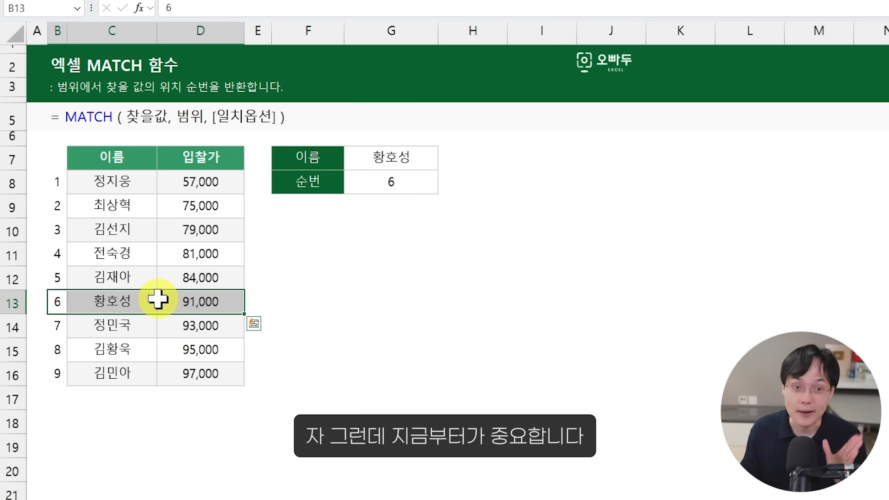
double_click(389, 181)
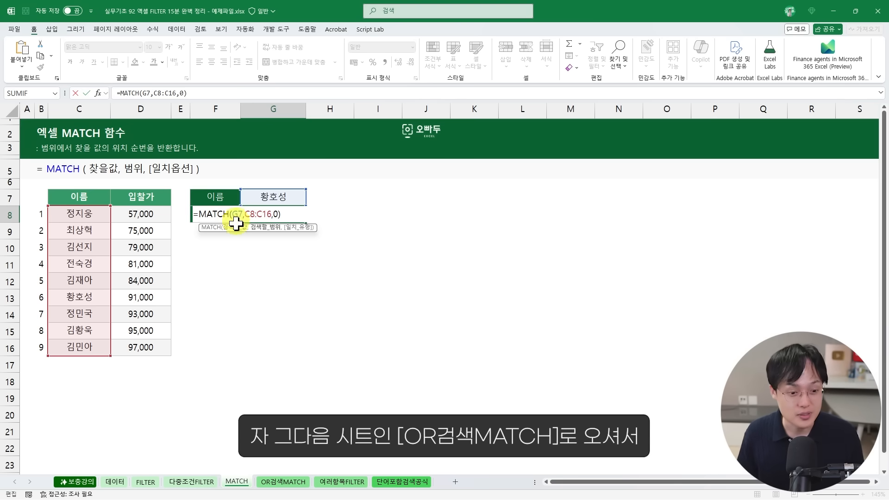
key("ctrl+Return")
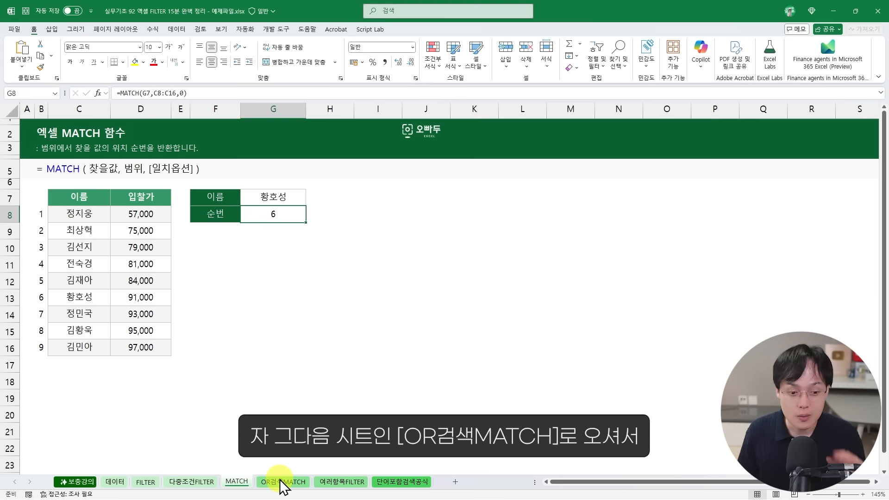
Step: On the OR검색MATCH sheet, enter =MATCH(B8:B16,D8:D13,0) in F8 to look up every manufacturer in the 제조사2 list
left_click(281, 482)
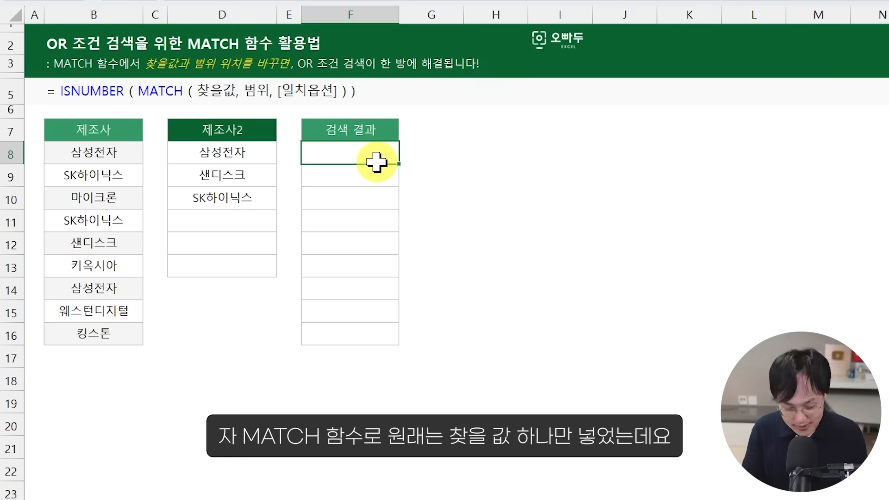
type("=MAT")
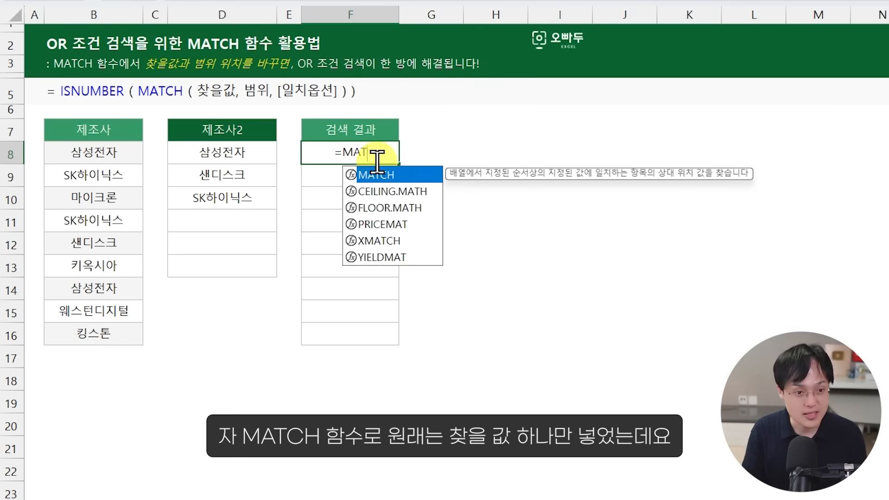
type("CH(")
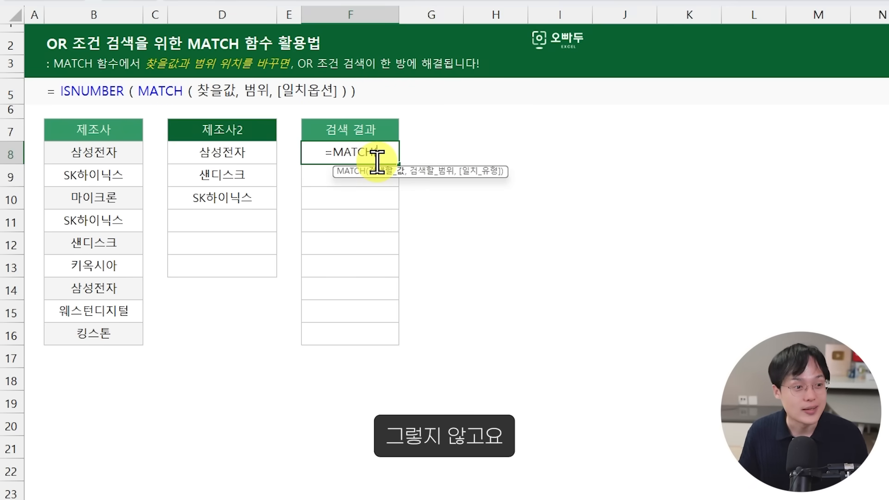
left_click_drag(115, 150, 98, 331)
type(",")
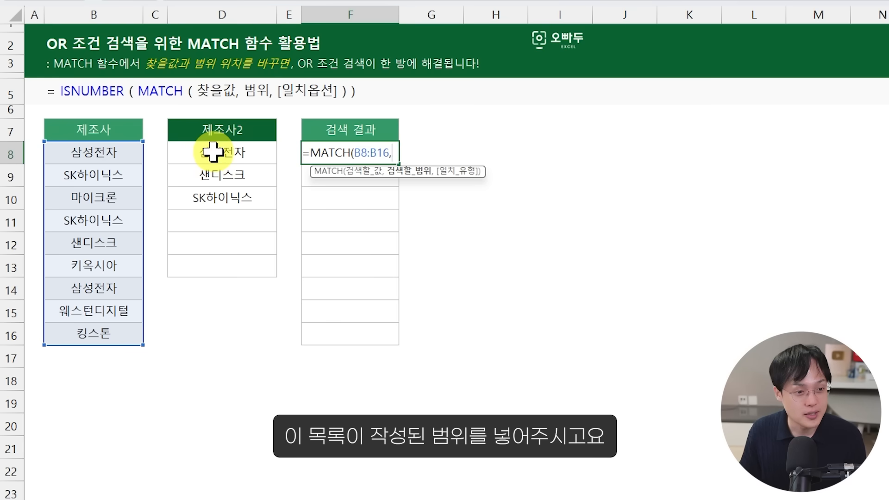
left_click_drag(213, 151, 236, 256)
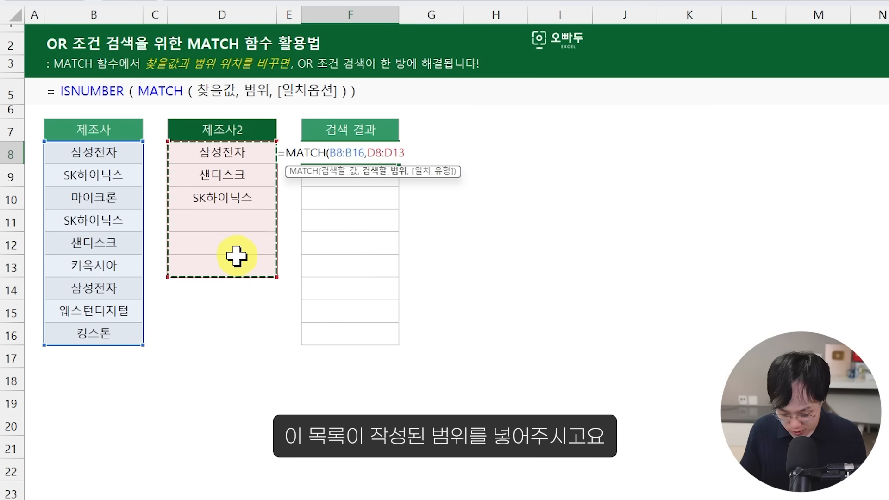
type(",0)")
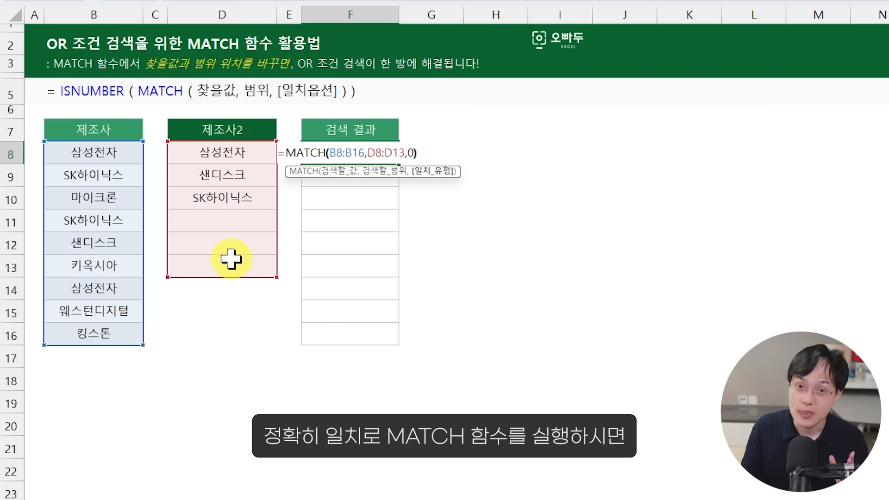
key("Return")
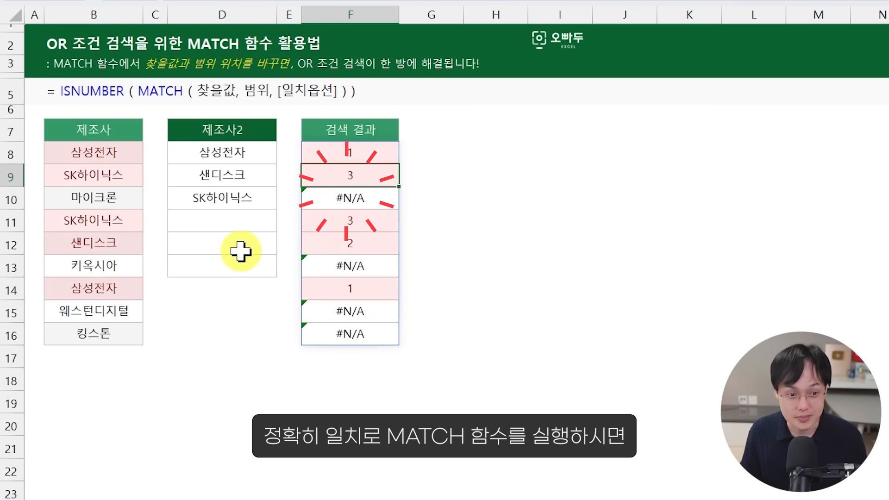
Step: Examine how F8's MATCH formula compares the 제조사 range against the 제조사2 list
double_click(342, 150)
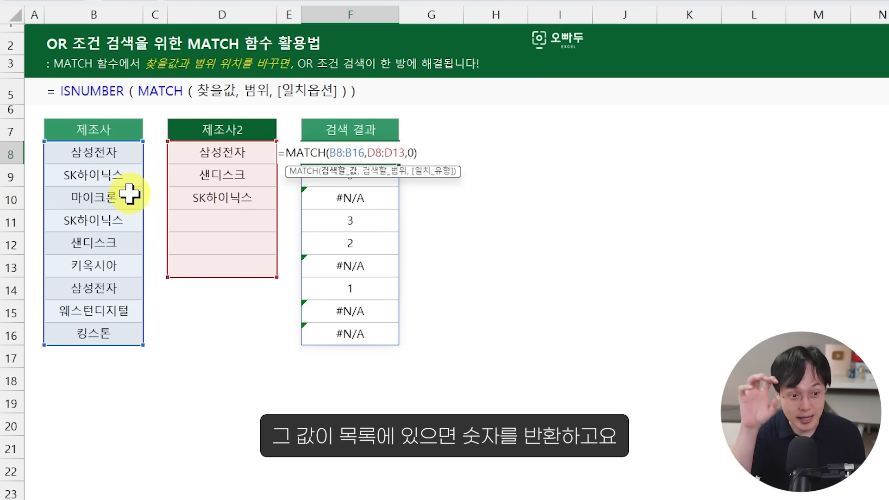
key("Return")
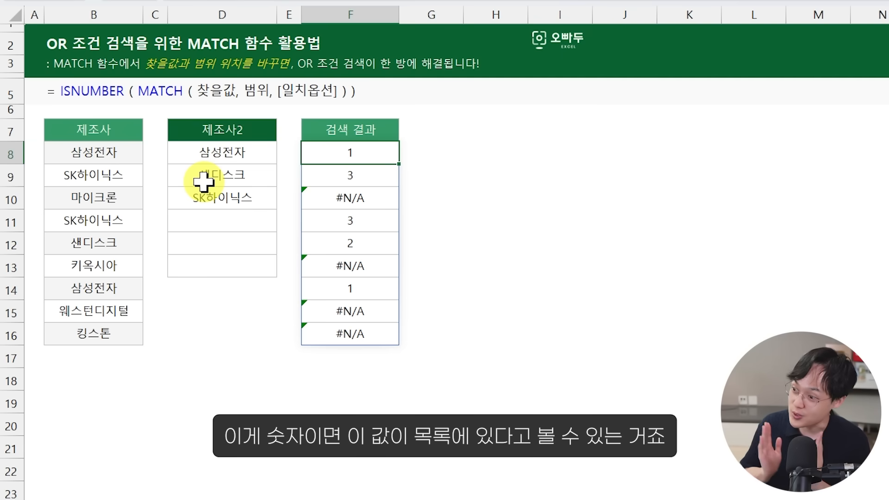
Step: Wrap F8's MATCH formula in ISNUMBER so it reads =ISNUMBER(MATCH(B8:B16,D8:D13,0))
double_click(325, 155)
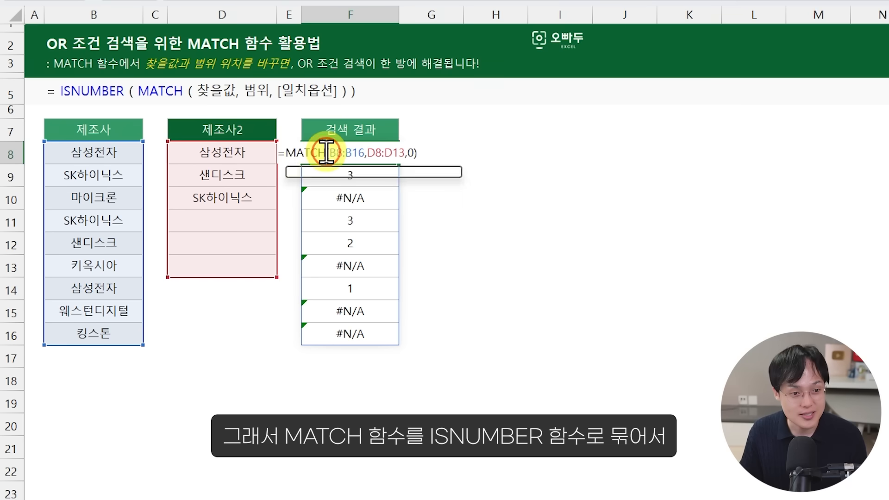
left_click(293, 155)
type("ISNUMB")
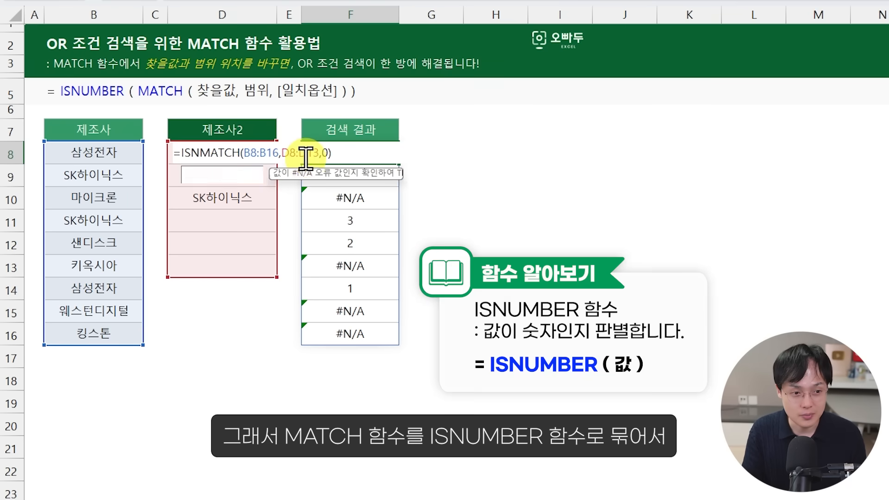
type("ER(")
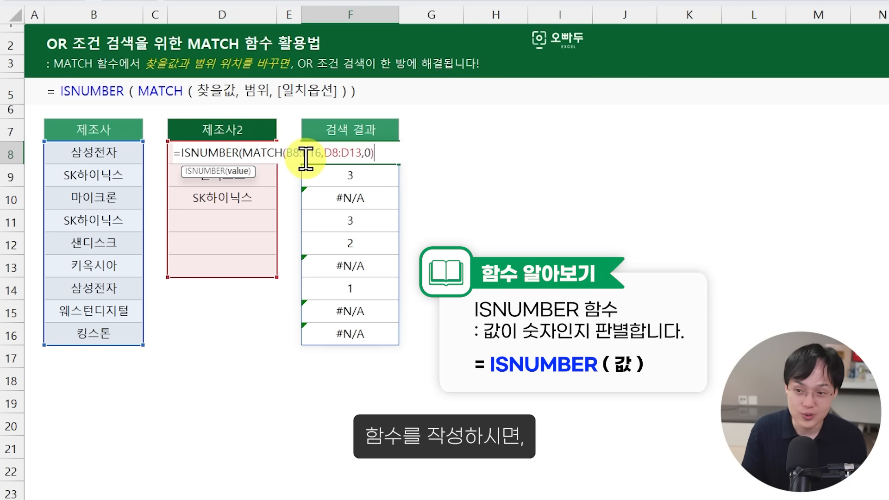
key("Return")
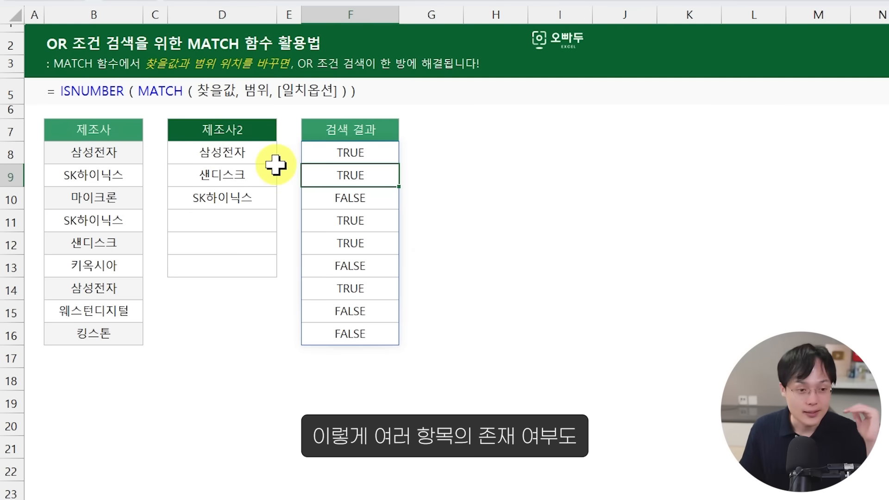
left_click_drag(271, 159, 234, 263)
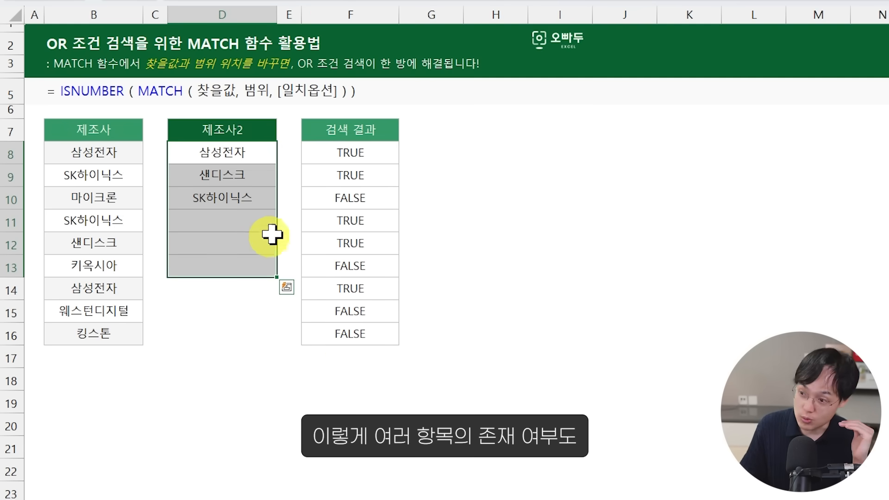
left_click(363, 153)
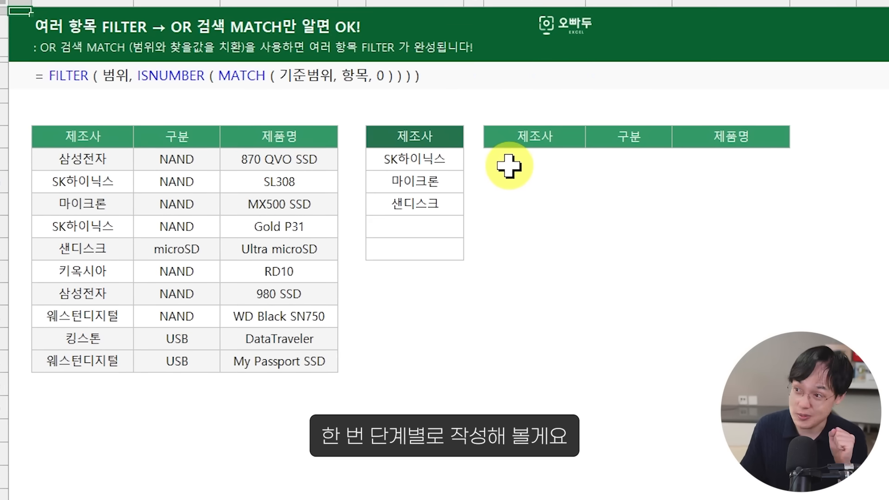
Step: On the 여러항목FILTER sheet, enter =MATCH(B9:B18,F9:F13,0) in H9 to look up every manufacturer in the 제조사 criteria list
left_click(514, 163)
type("=MATCH(")
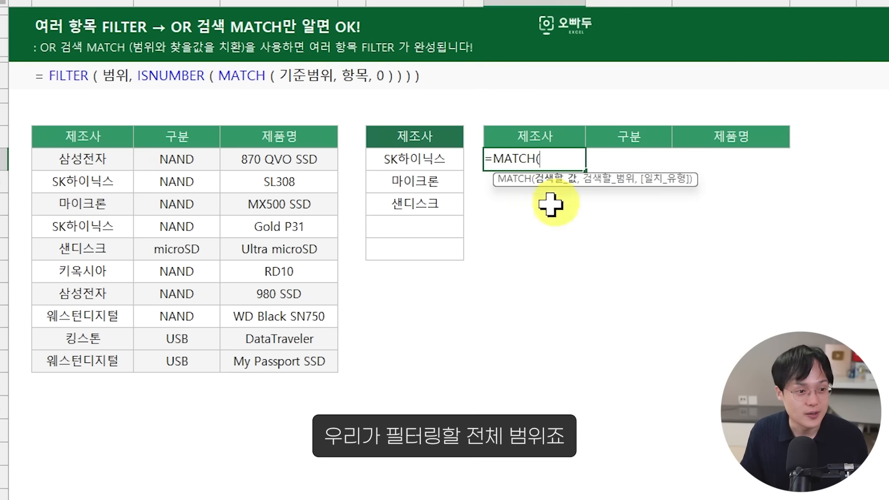
left_click_drag(118, 162, 109, 359)
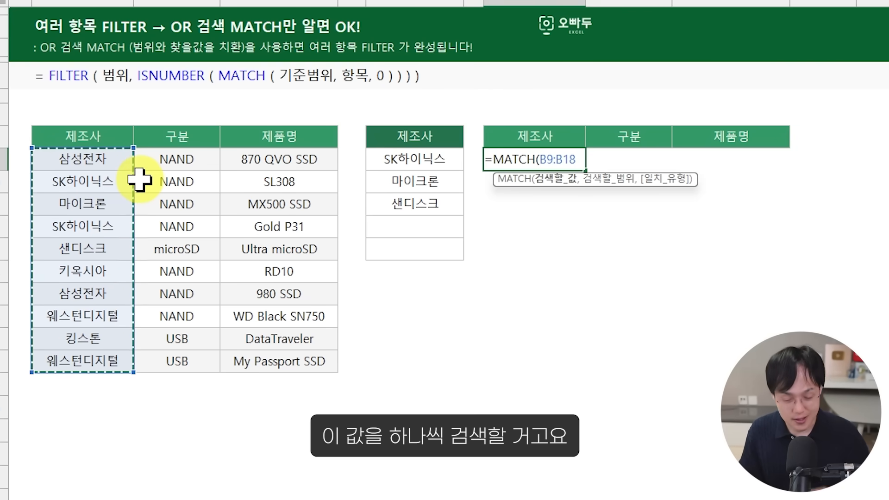
type(",")
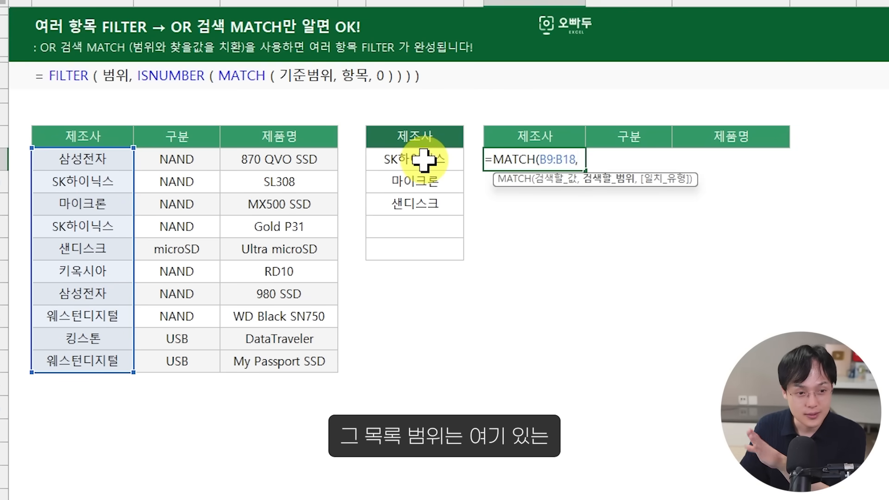
left_click_drag(422, 160, 429, 252)
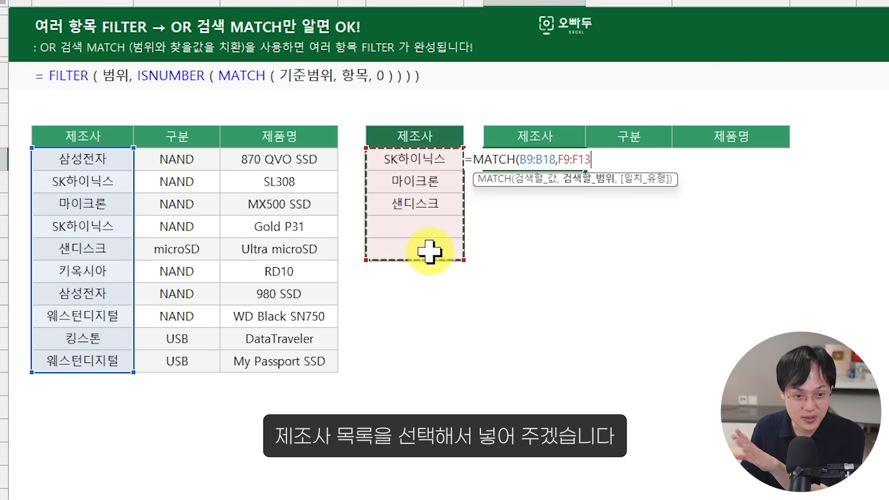
type(",0")
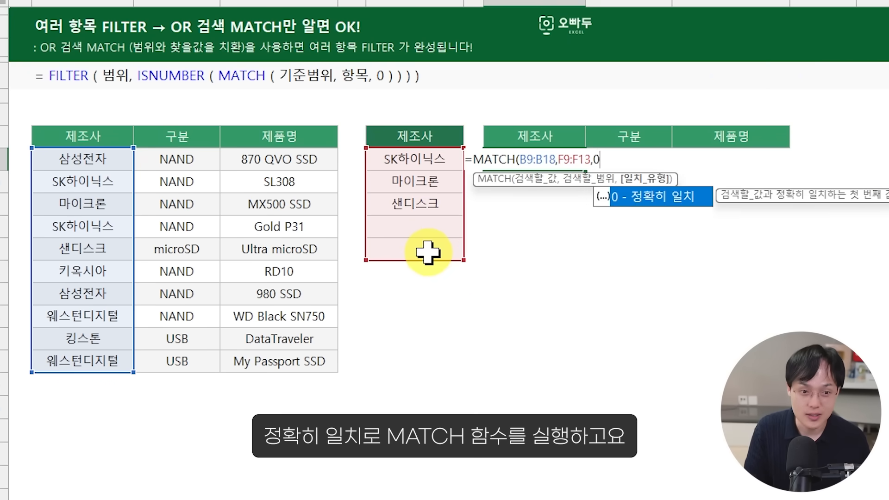
type(")")
key("Return")
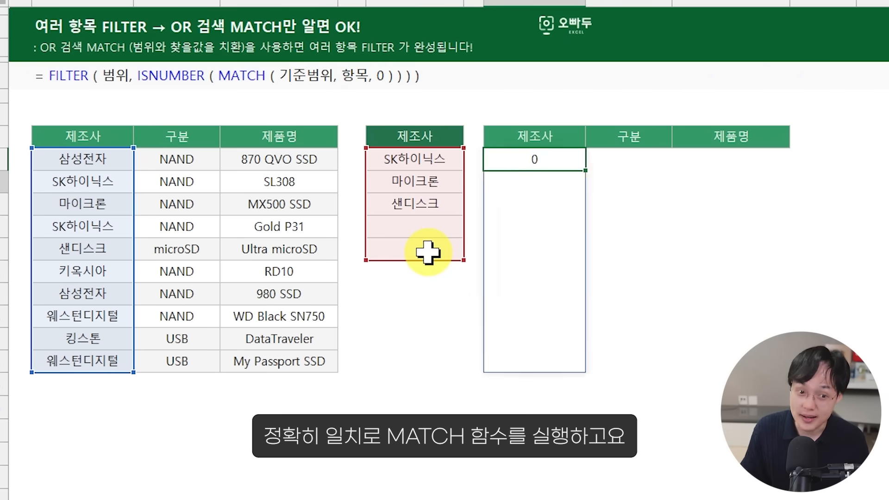
Step: Wrap H9's MATCH formula in ISNUMBER so it reads =ISNUMBER(MATCH(B9:B18,F9:F13,0))
double_click(477, 160)
left_click(476, 159)
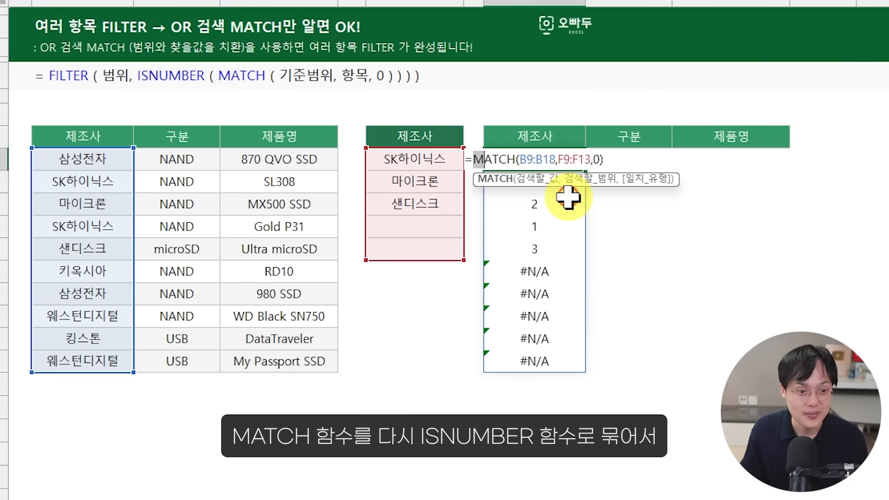
type("ISN")
type("UMBER(")
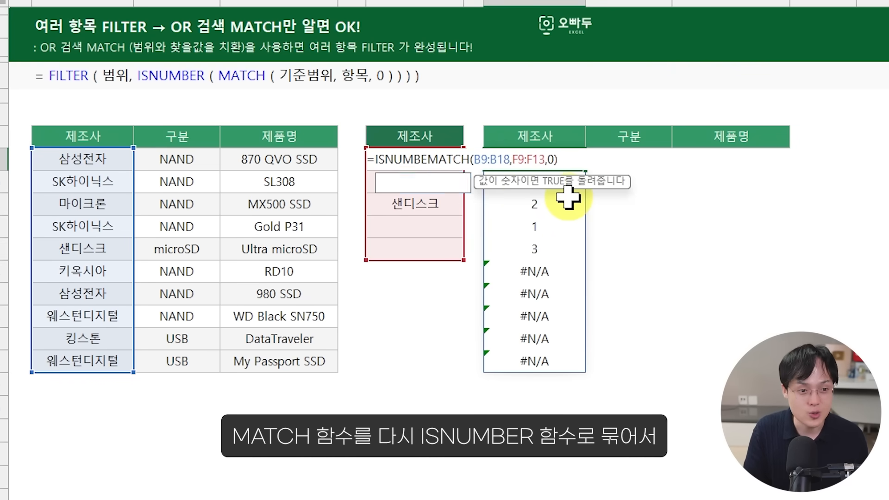
key("End")
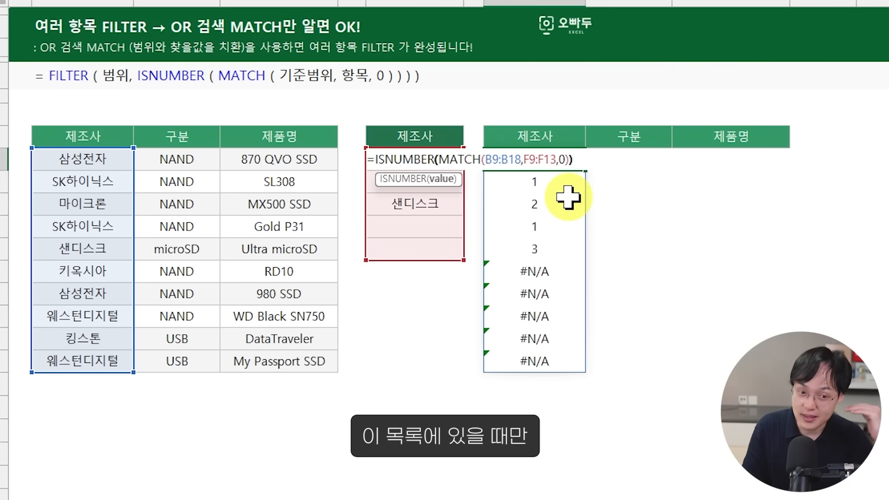
key("Return")
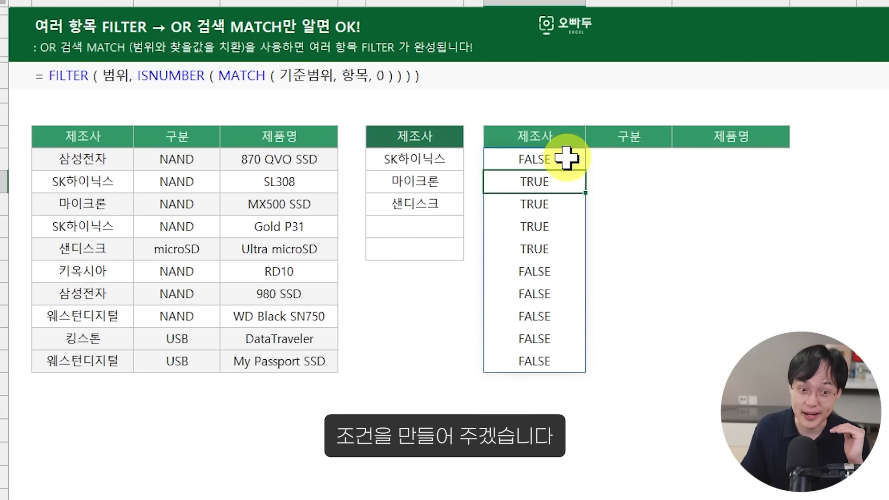
left_click_drag(563, 181, 562, 333)
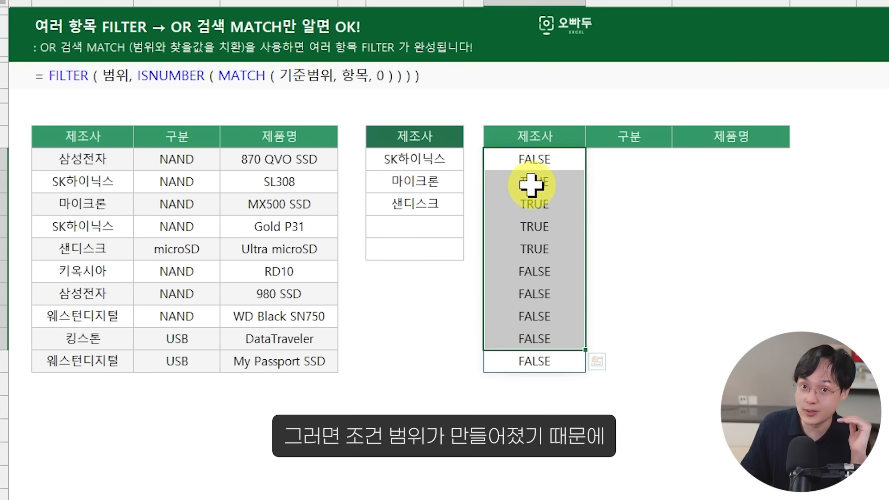
Step: Extend H9's formula to =FILTER(B9:D18,ISNUMBER(MATCH(B9:B18,F9:F13,0))) to return the rows of all listed manufacturers
double_click(532, 159)
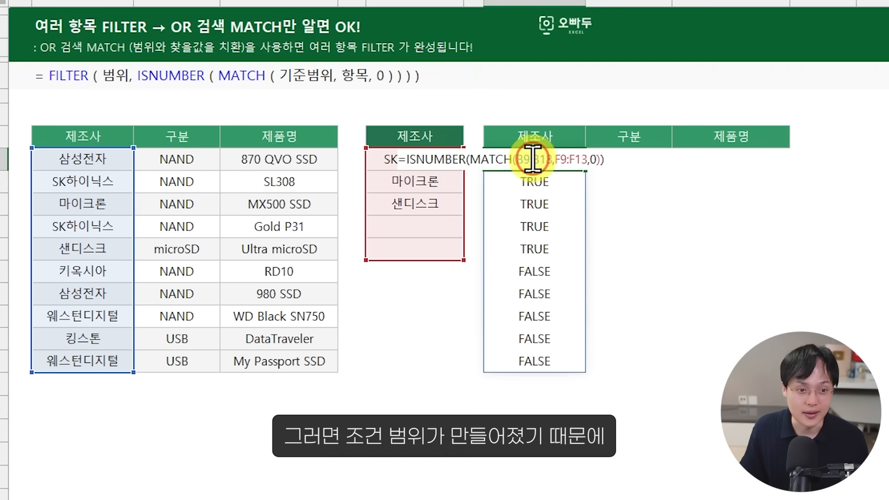
left_click(407, 159)
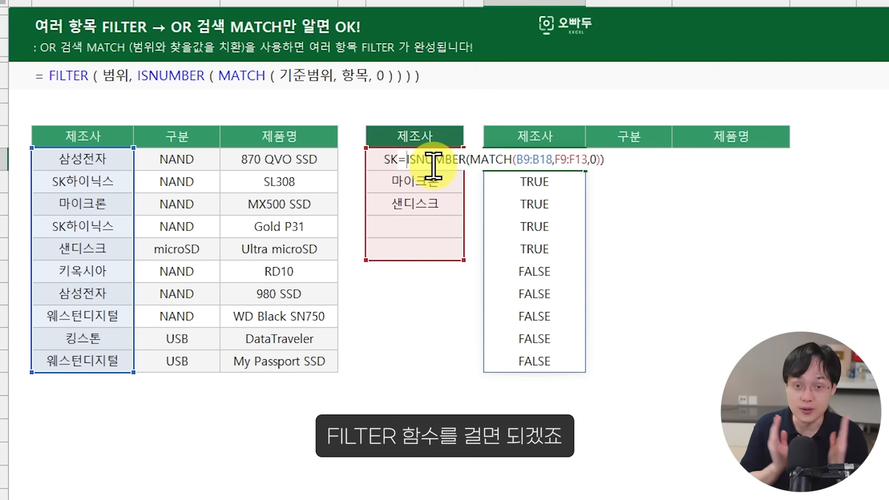
type("FILTER(")
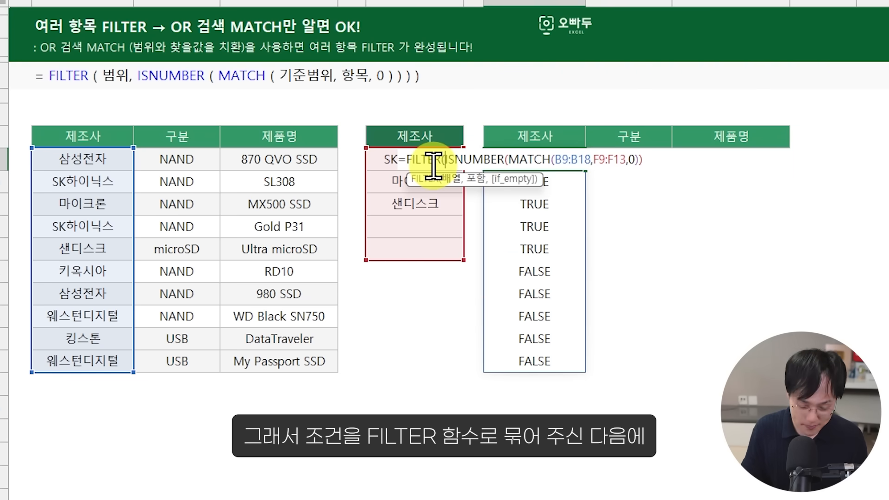
left_click_drag(79, 159, 298, 360)
type(",")
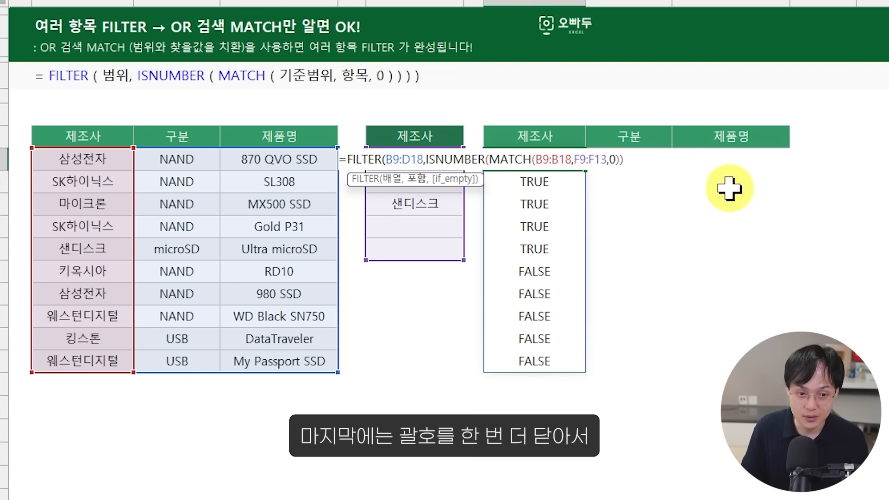
type(")")
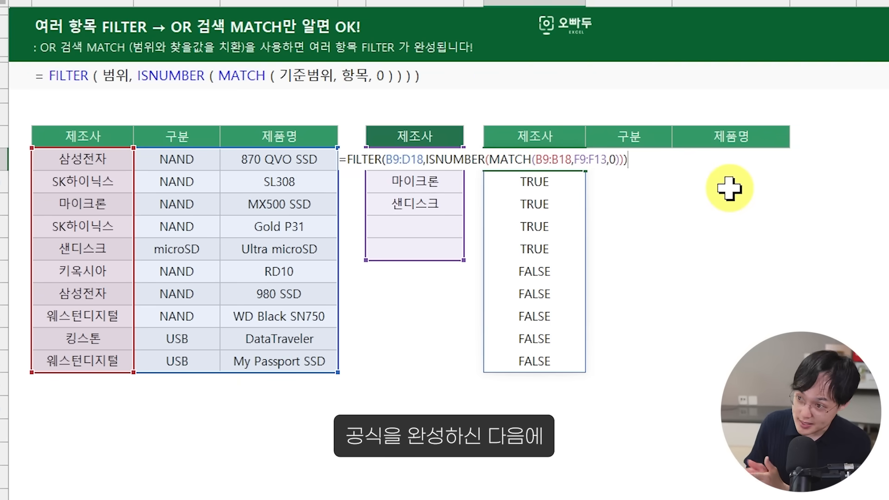
key("Return")
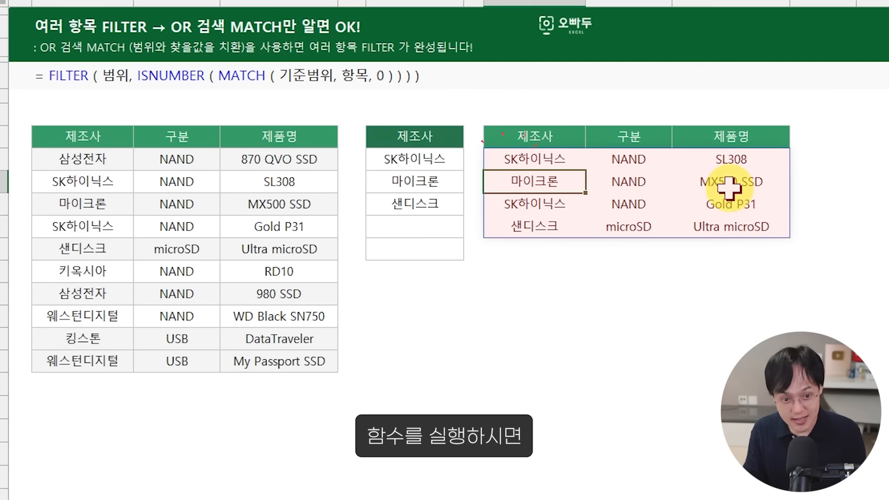
left_click_drag(425, 158, 453, 203)
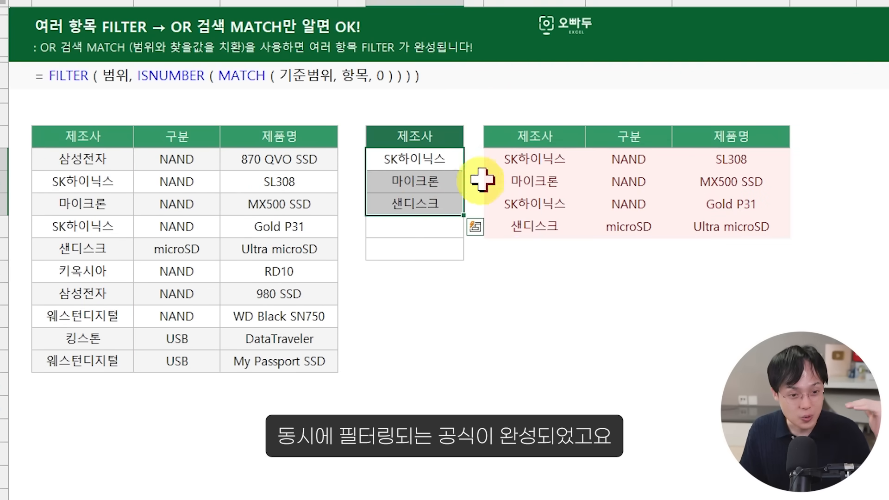
left_click(524, 157)
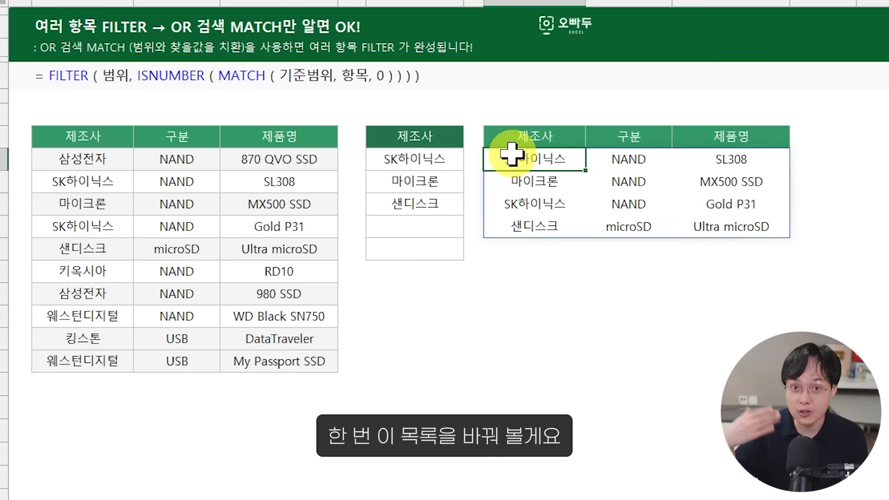
Step: In the 제조사 criteria list, clear 샌디스크 from F11 and replace 마이크론 in F10 with 웨스턴디지털
left_click(412, 203)
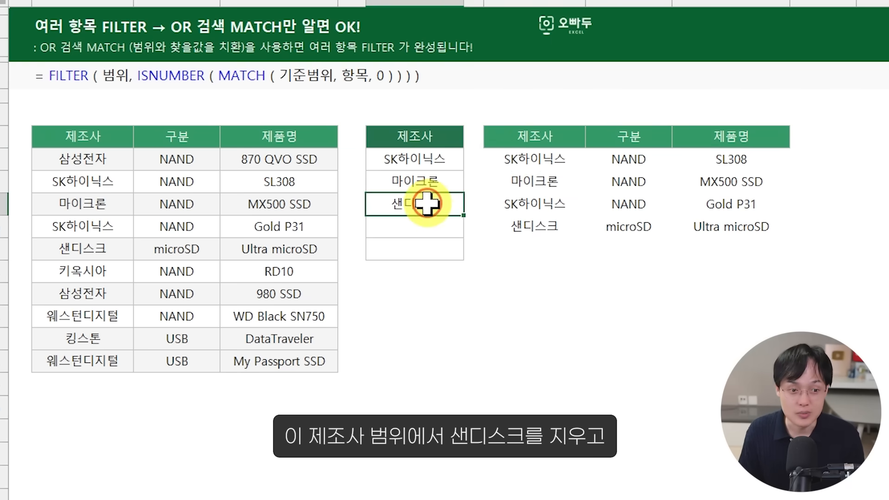
key("Delete")
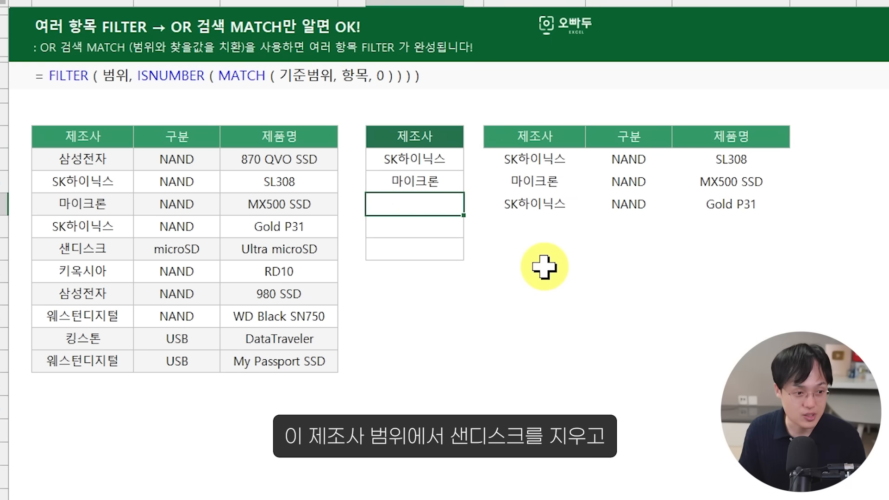
key("Up")
key("Delete")
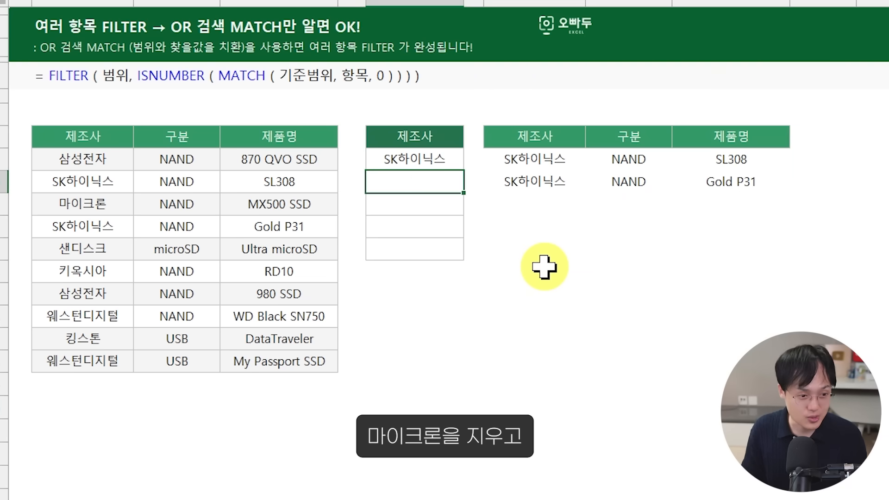
type("웨스턴디지털")
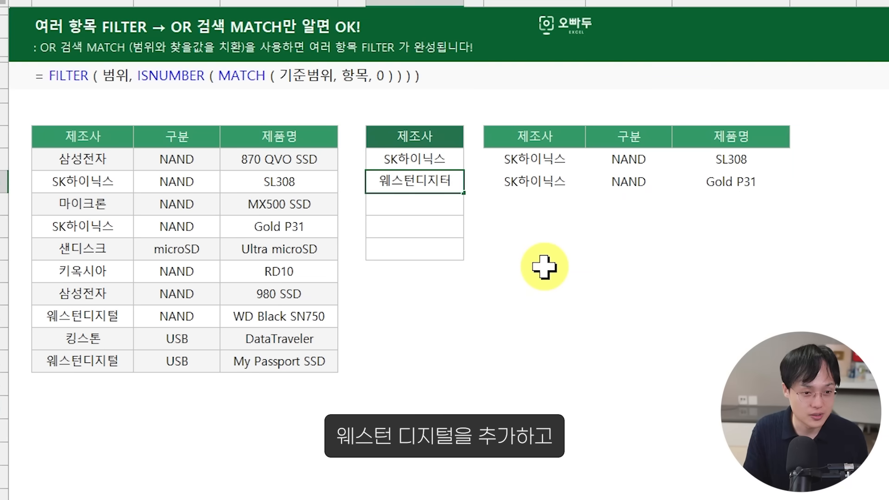
key("Return")
Step: Add 킹스톤 in F12 and 삼성전자 in F13 of the 제조사 criteria list
key("Left")
key("Down")
key("Right")
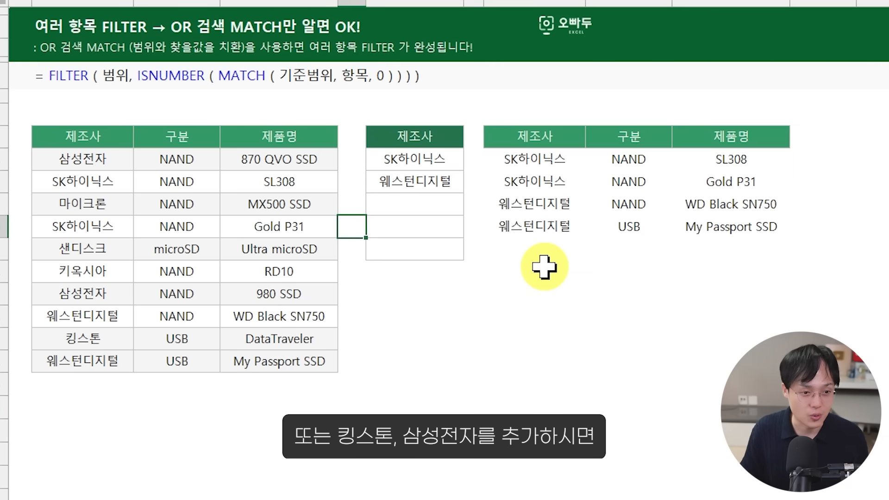
key("Right")
type("킹스톤")
key("Return")
type("삼")
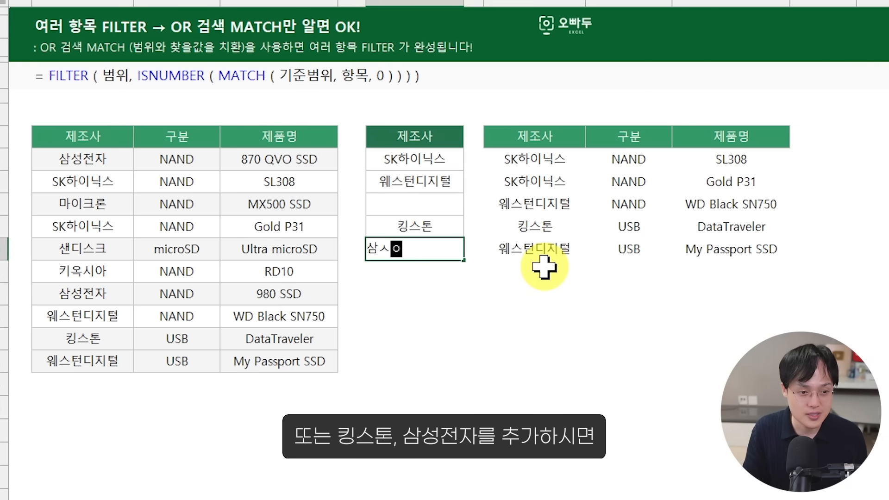
type("성전자")
key("Return")
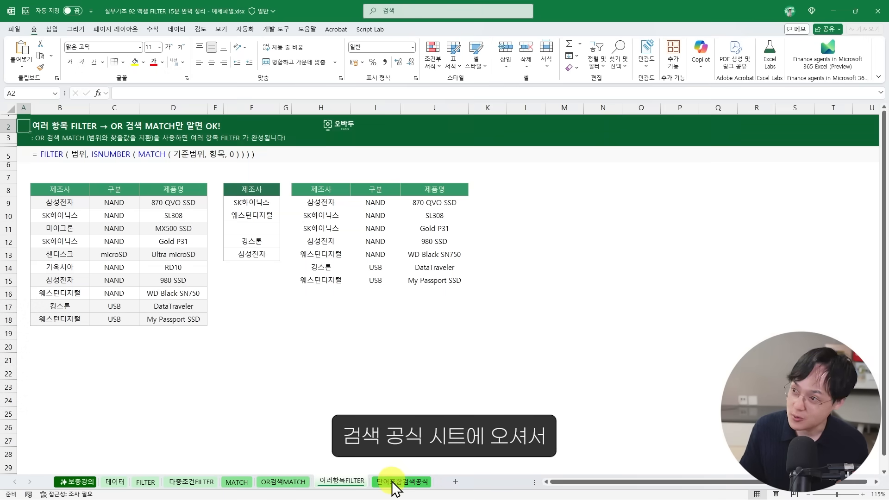
Step: On the 단어포함검색공식 sheet, enter =ISNUMBER(SEARCH(H7,B8:B11)) in C8 to check which 브랜드 entries contain the 포함 단어
left_click(392, 481)
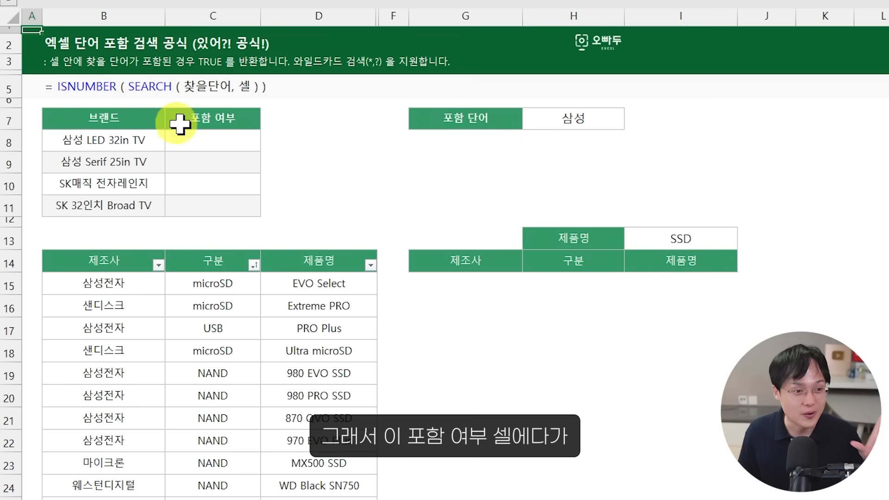
left_click(206, 139)
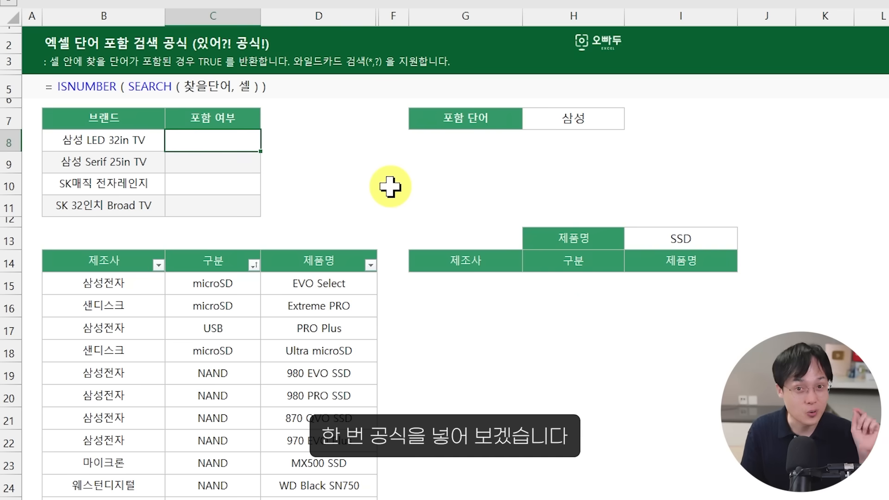
type("=")
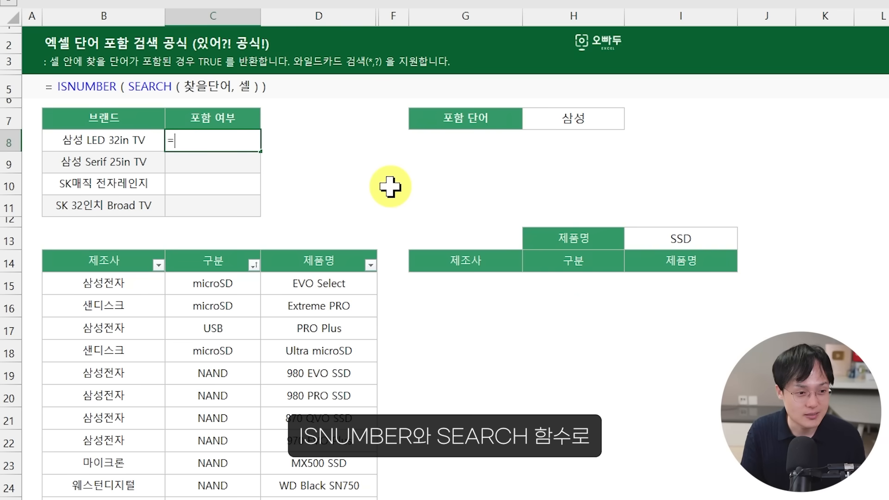
type("ㅑISNUMBER(S")
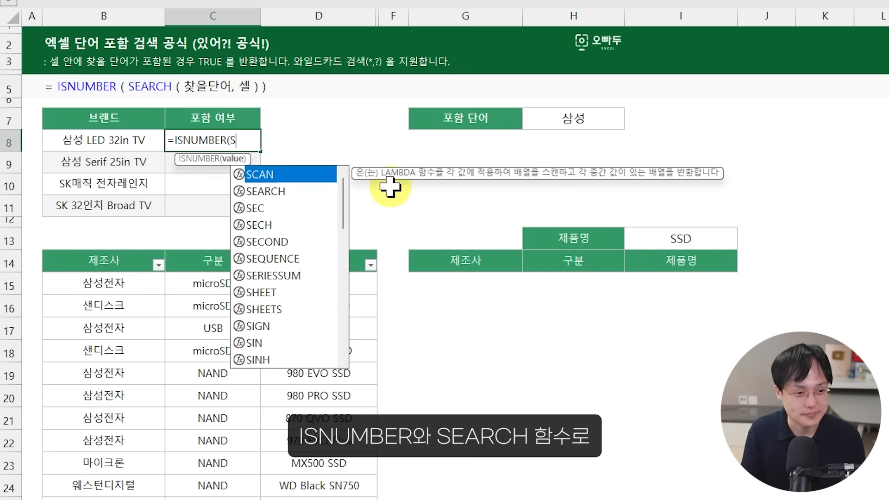
type("EARCH(")
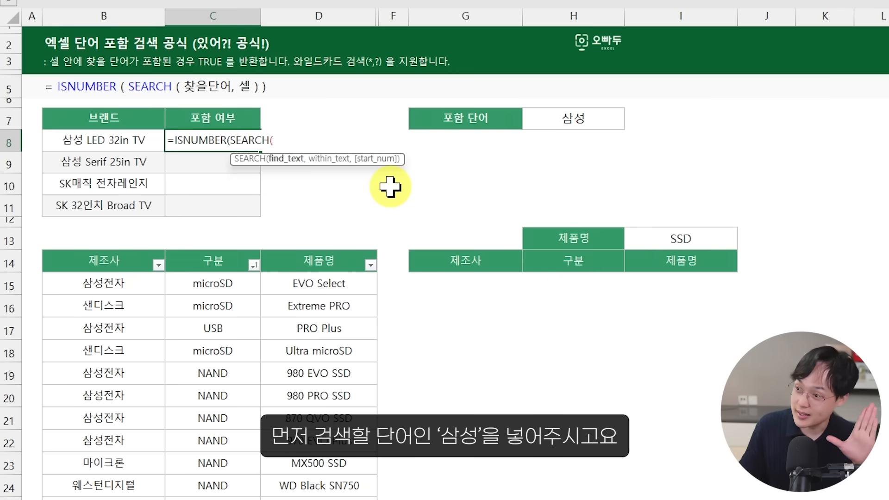
left_click(558, 118)
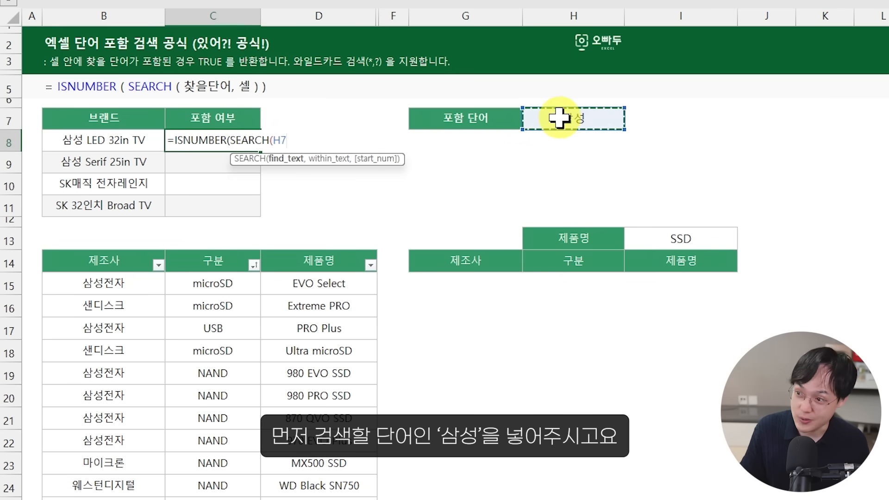
type(",")
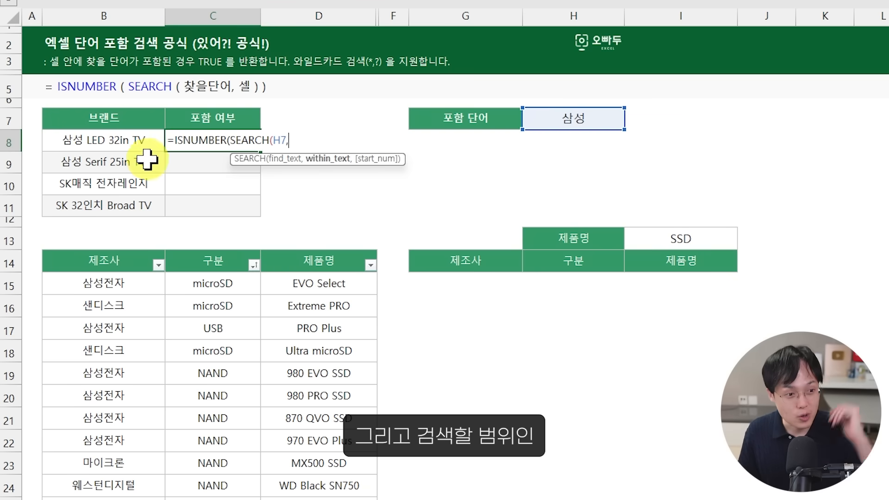
left_click_drag(143, 143, 135, 203)
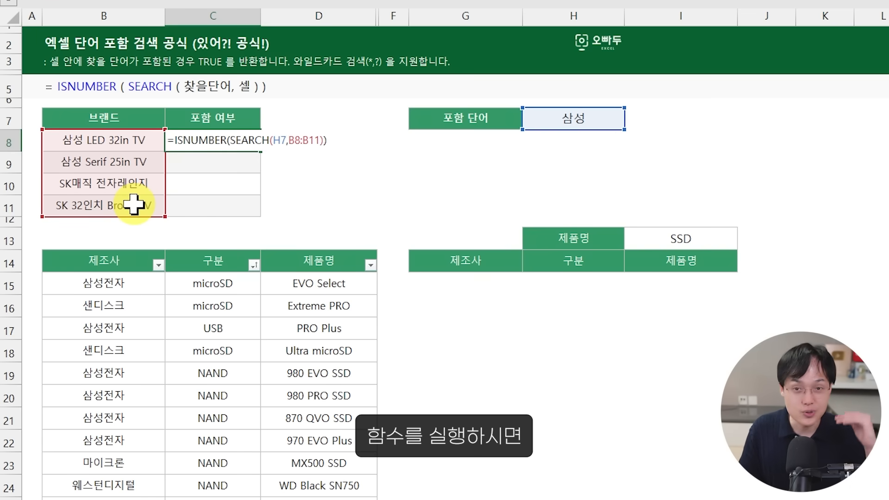
key("Return")
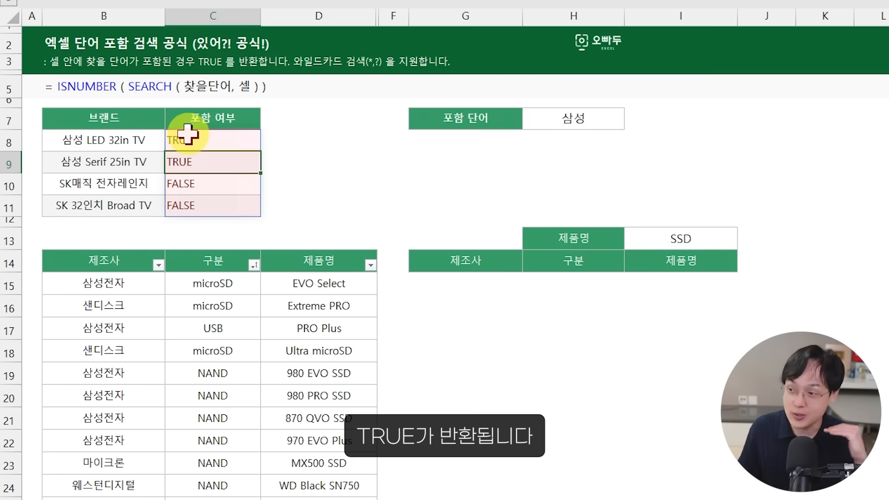
Step: Test the 포함 여부 formula by setting the 포함 단어 in H7 to TV, SK and finally 32
left_click(561, 119)
type("T")
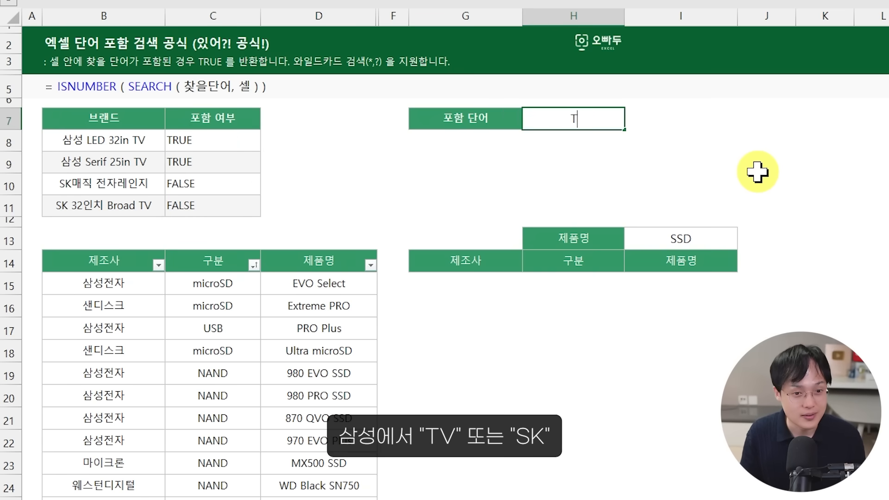
type("V")
key("Return")
key("Up")
type("SK")
key("Return")
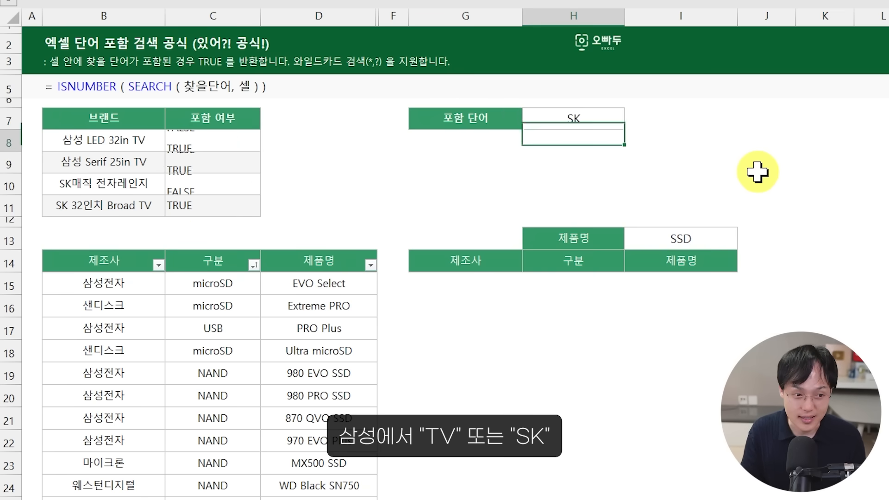
key("Up")
type("32")
key("Return")
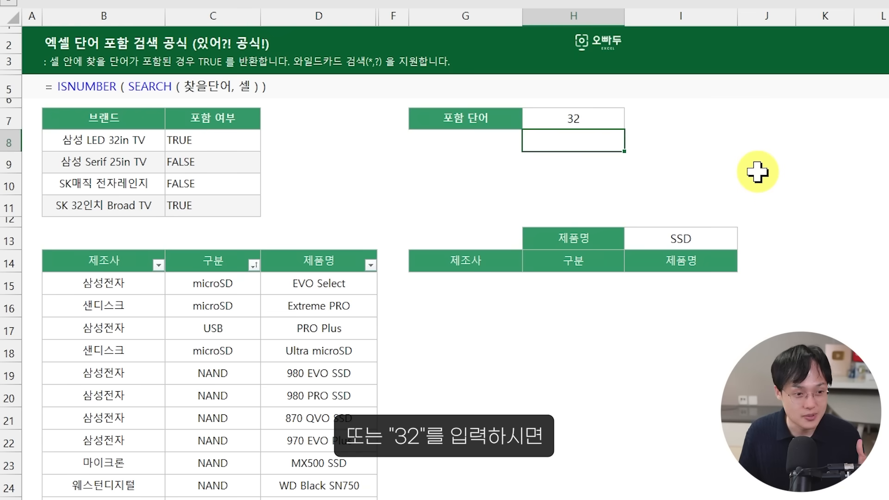
left_click_drag(206, 145, 213, 206)
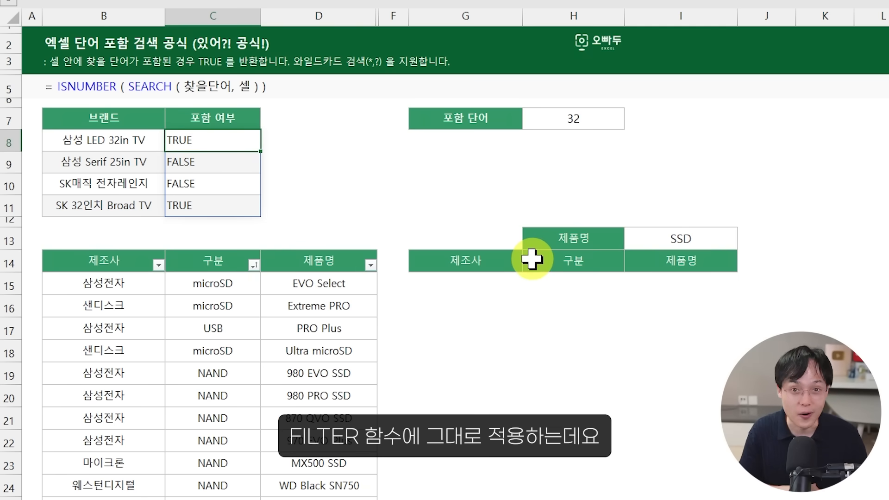
Step: Start a FILTER formula in G15 with the product table B15:D27 as its array
scroll(541, 246, "down", 4)
left_click_drag(264, 103, 329, 339)
left_click(643, 61)
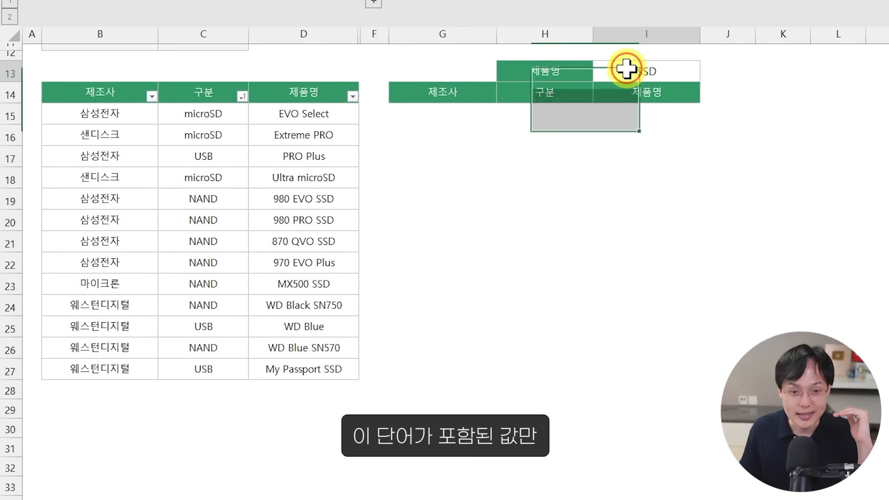
left_click(434, 115)
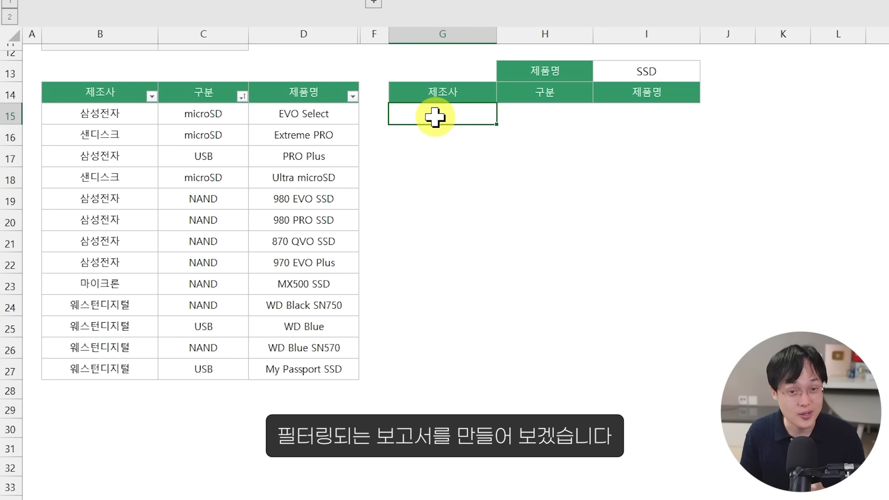
type("=F")
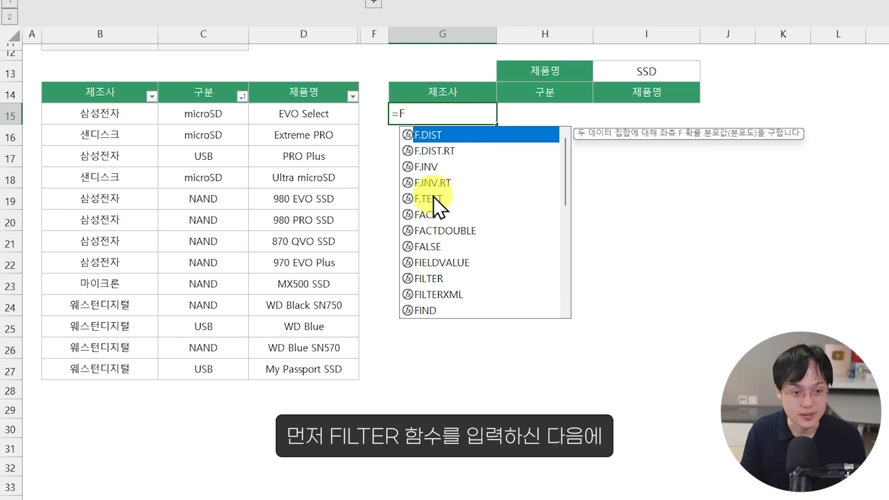
type("ILTER(")
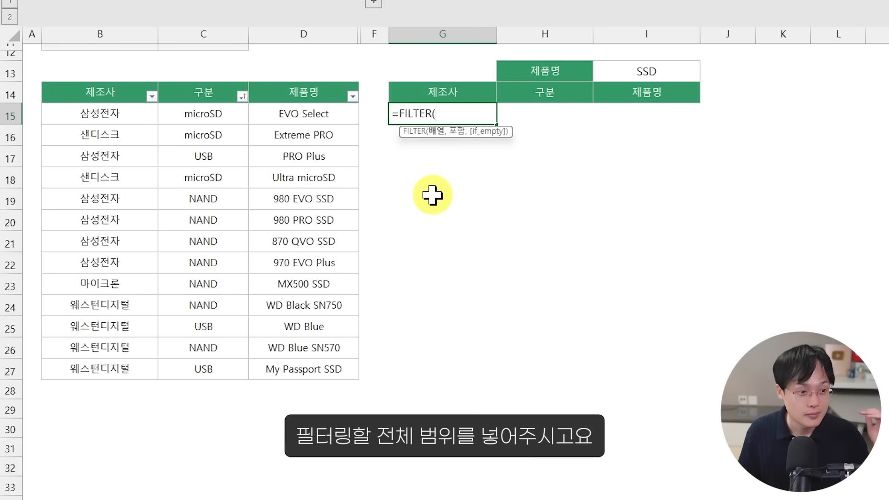
left_click(99, 115)
left_click_drag(99, 115, 317, 364)
type(",")
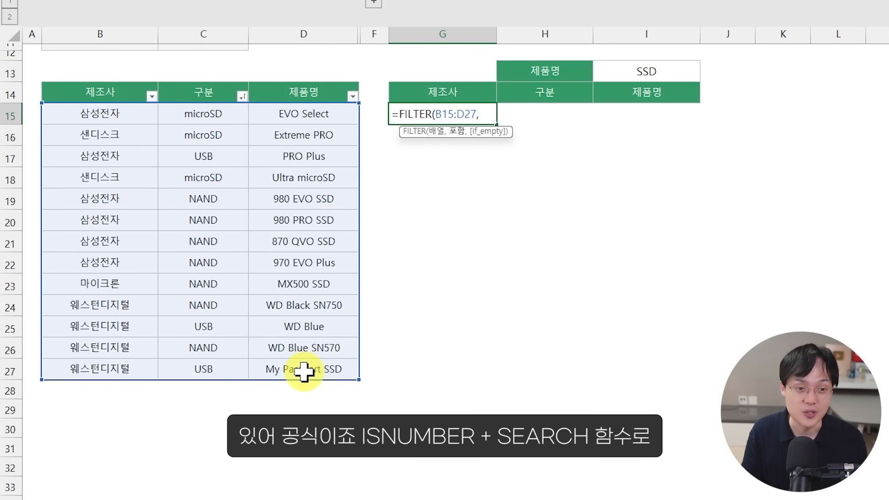
type("ISNUMBER(SEARCH")
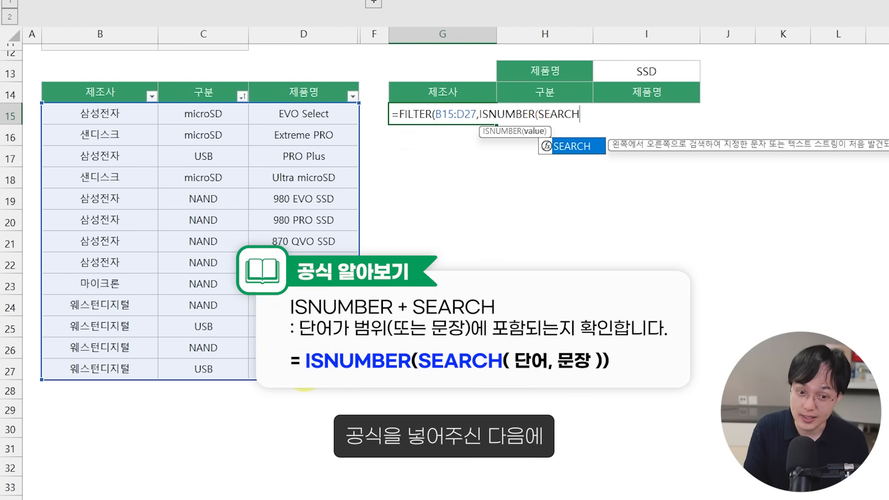
type("(")
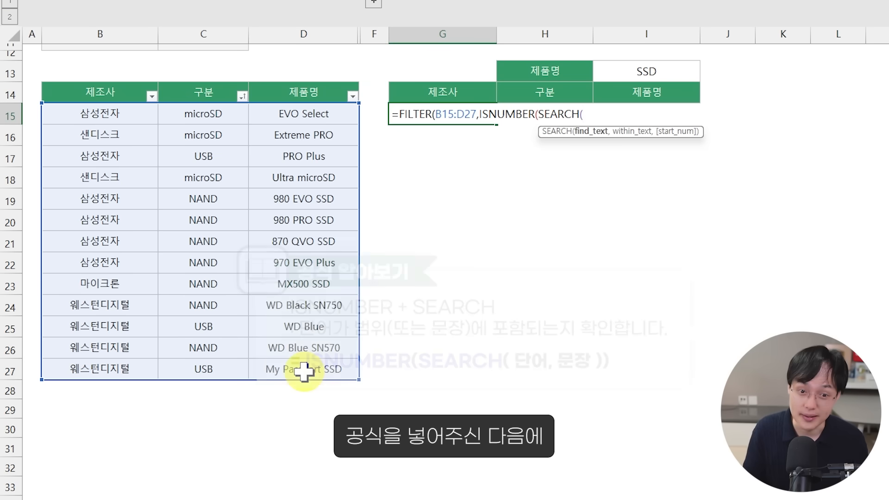
Step: Complete G15 as =FILTER(B15:D27,ISNUMBER(SEARCH(I13,D15:D27))) to return products whose 제품명 contains the keyword
left_click(670, 71)
type(",")
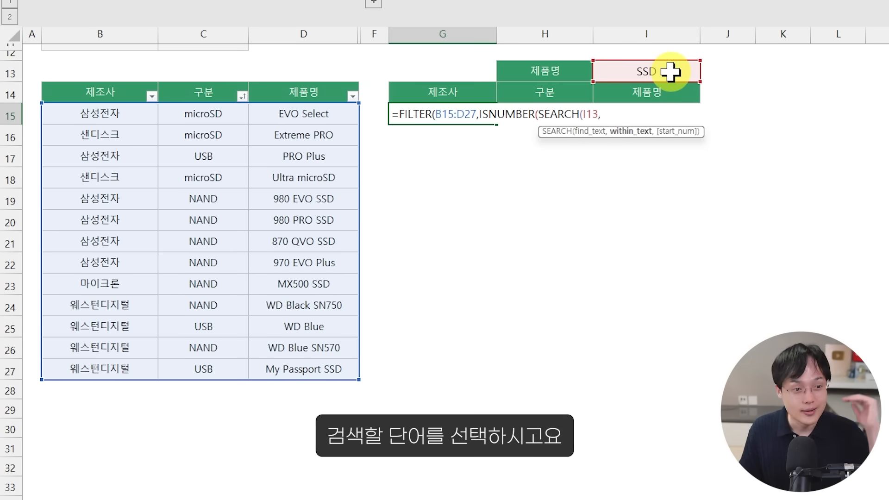
left_click(319, 121)
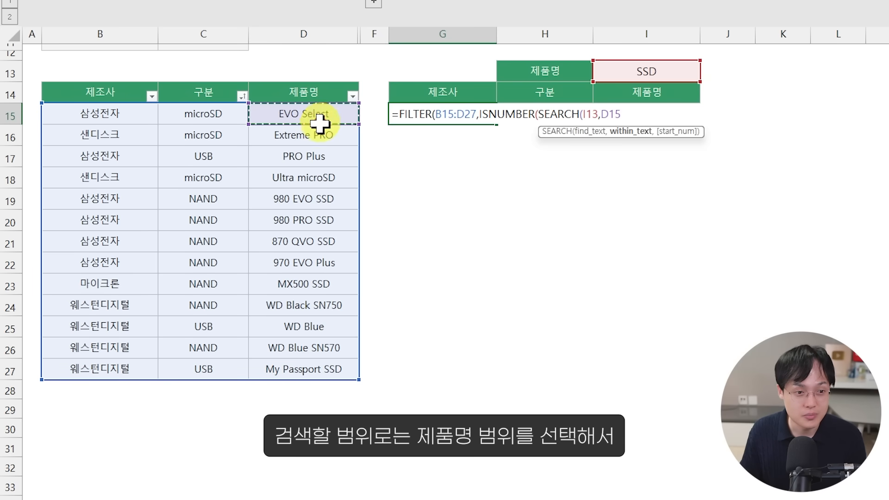
left_click_drag(319, 123, 340, 367)
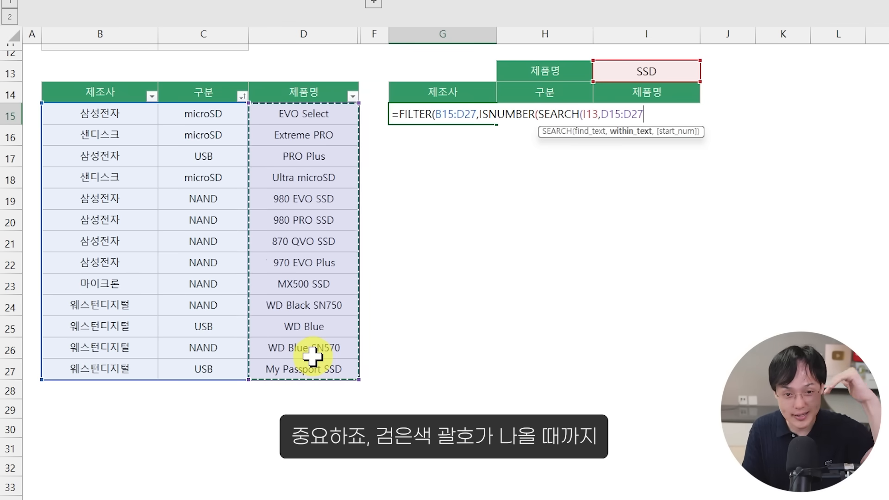
type("))")
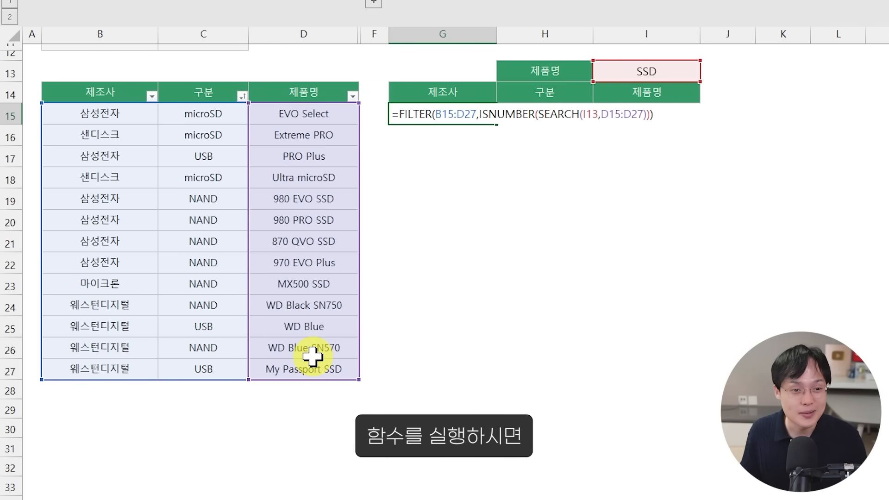
key("Return")
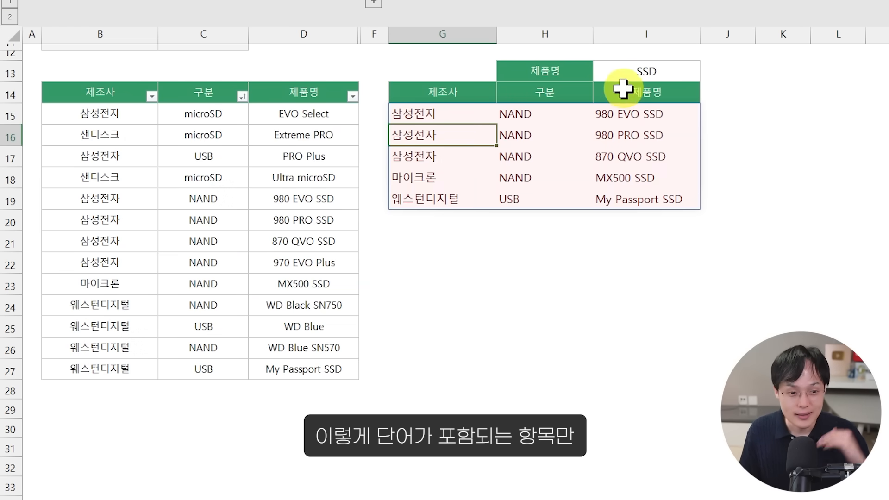
left_click(434, 115)
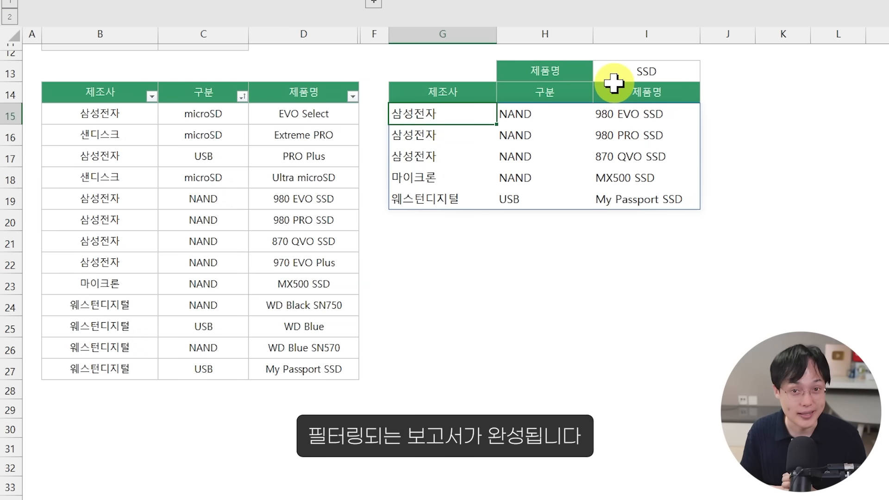
Step: Test the keyword filter by setting the 제품명 search word in I13 to PRO, EVO and finally 500
left_click(627, 71)
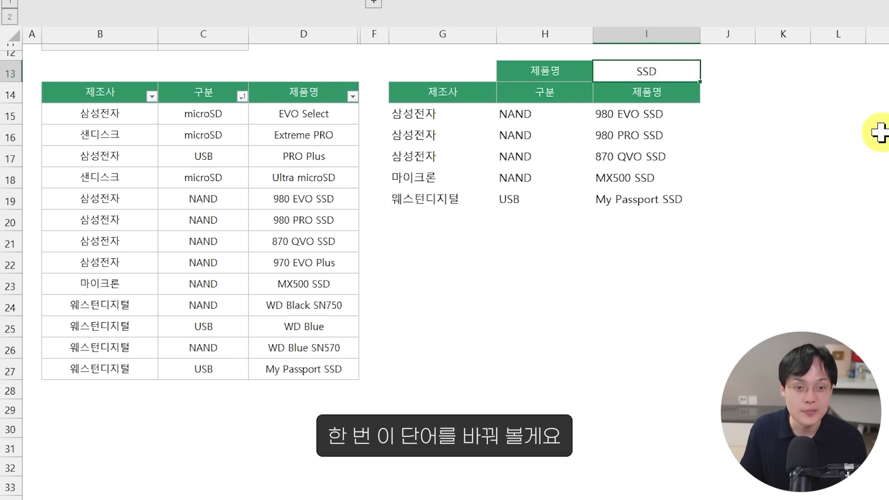
type("PRO")
key("Return")
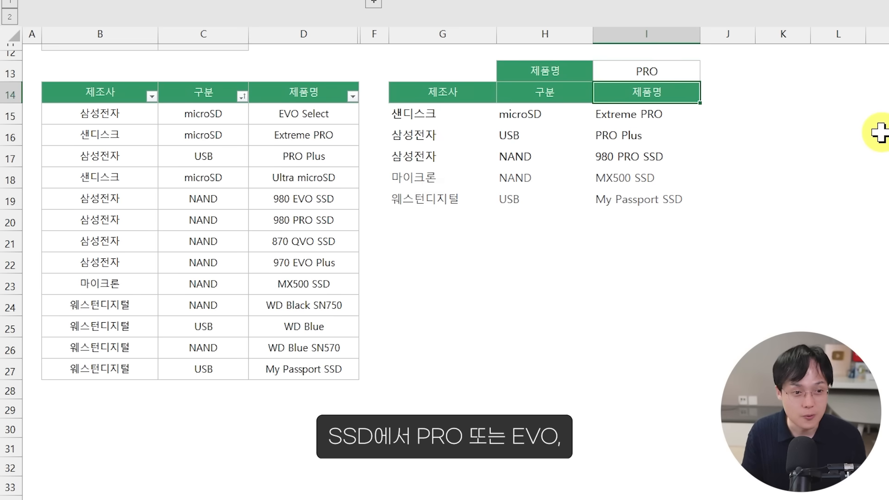
key("Up")
type("EVO")
key("Return")
key("Up")
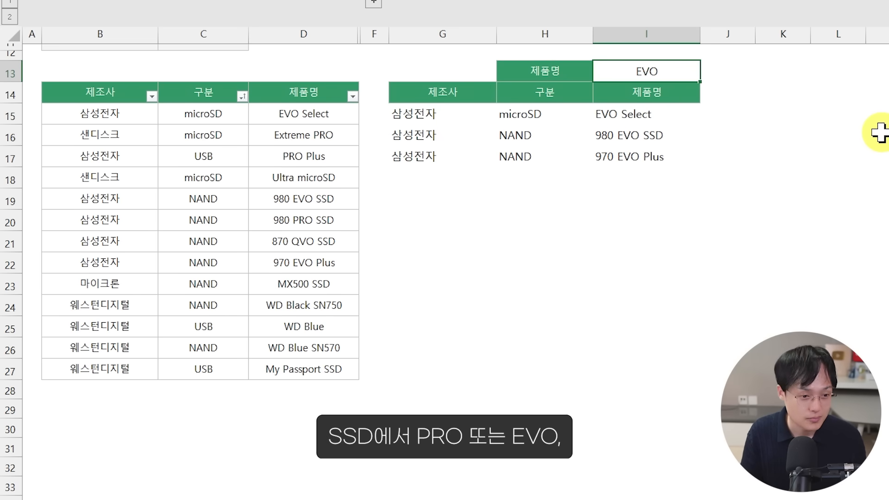
type("500")
key("Return")
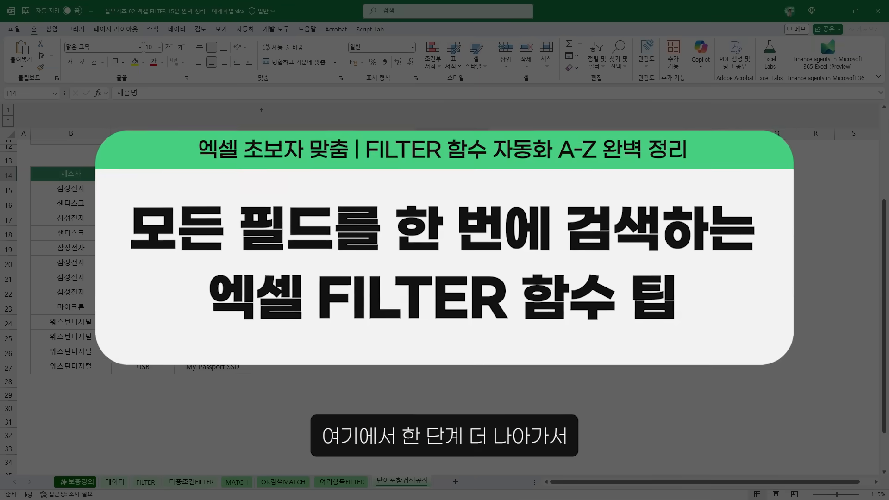
Step: Expand the grouped column E to show the 더미 field beside 제품명
left_click(262, 110)
left_click_drag(204, 175, 197, 367)
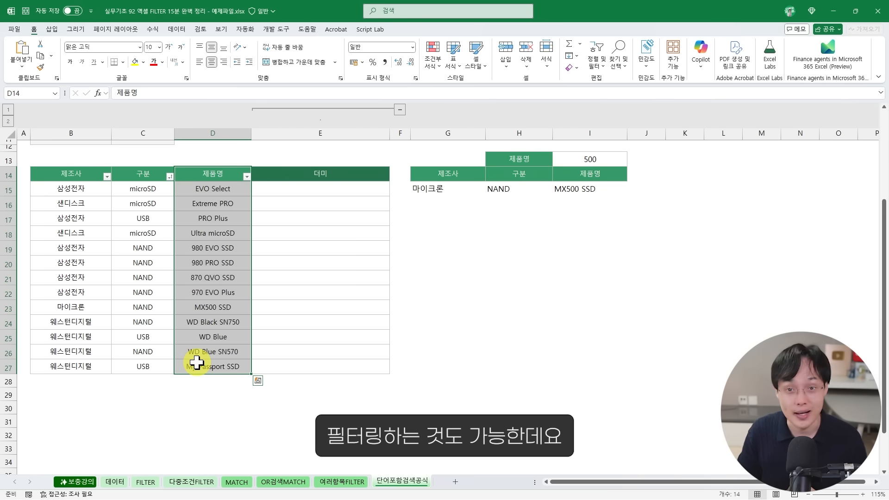
left_click(400, 109)
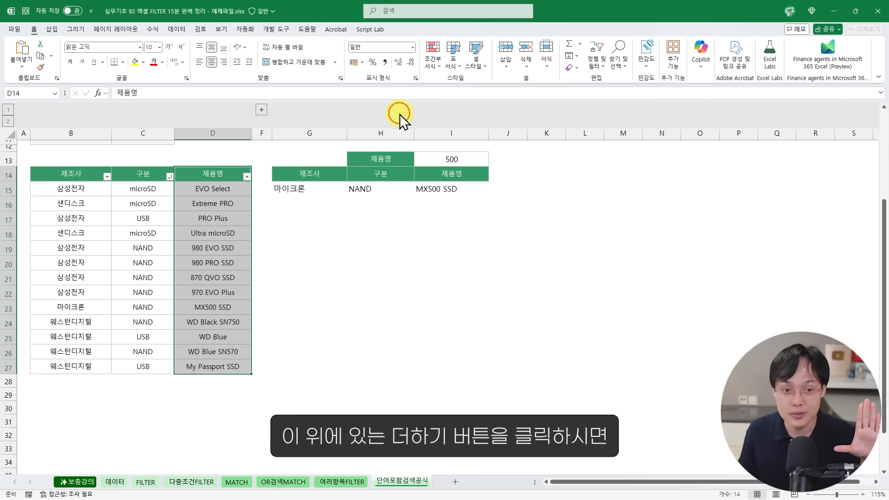
left_click(262, 109)
left_click_drag(292, 171, 292, 252)
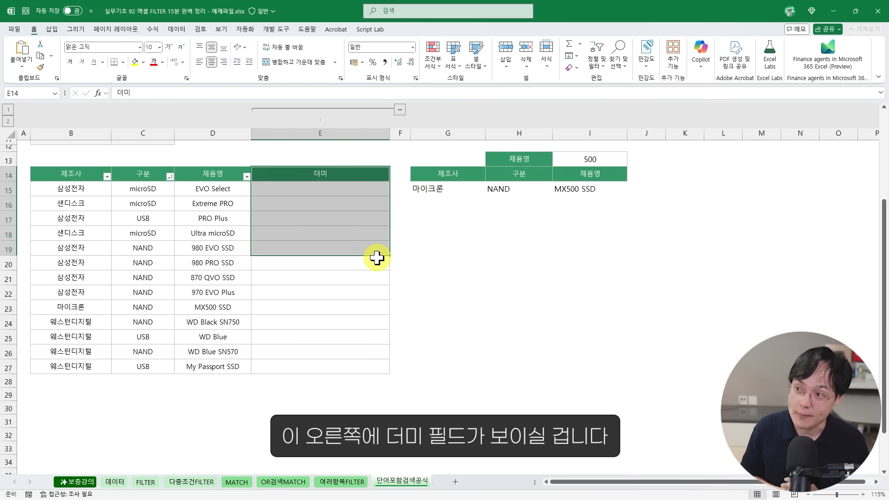
Step: Enter =CONCAT(B15:D15) in E15 and fill it down the 더미 column to E27
left_click_drag(57, 186, 191, 184)
left_click(316, 191)
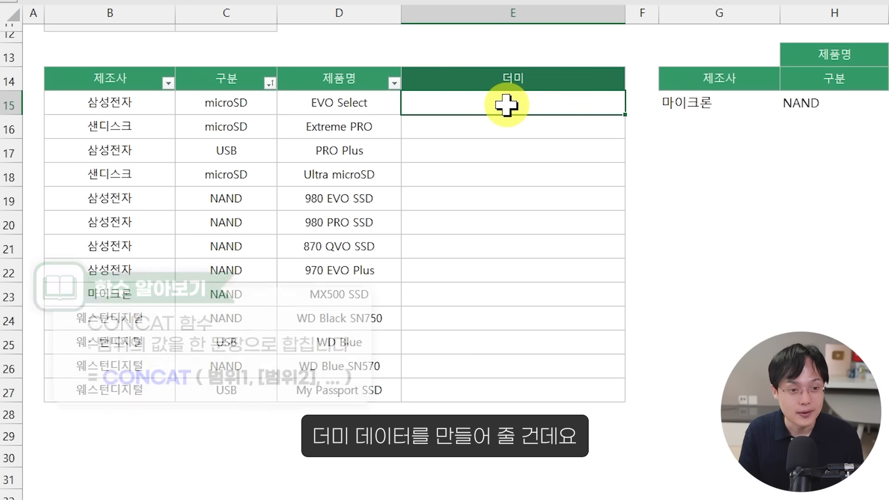
type("=")
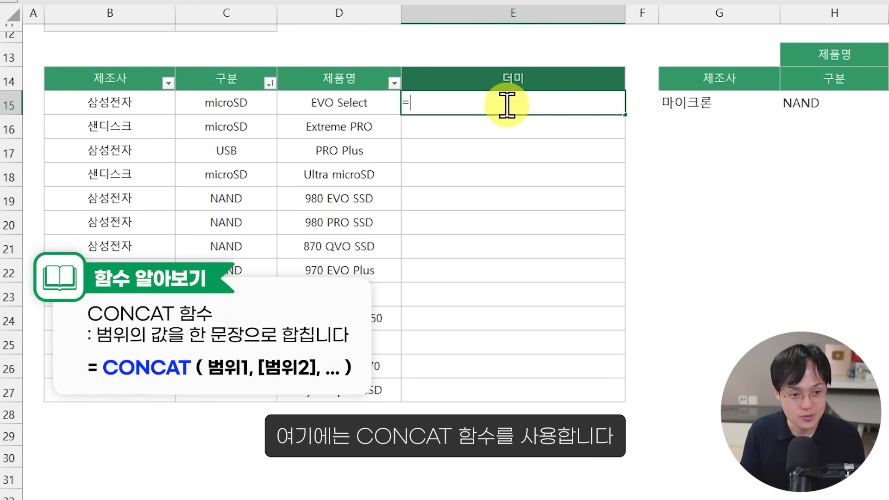
type("CONCAT(")
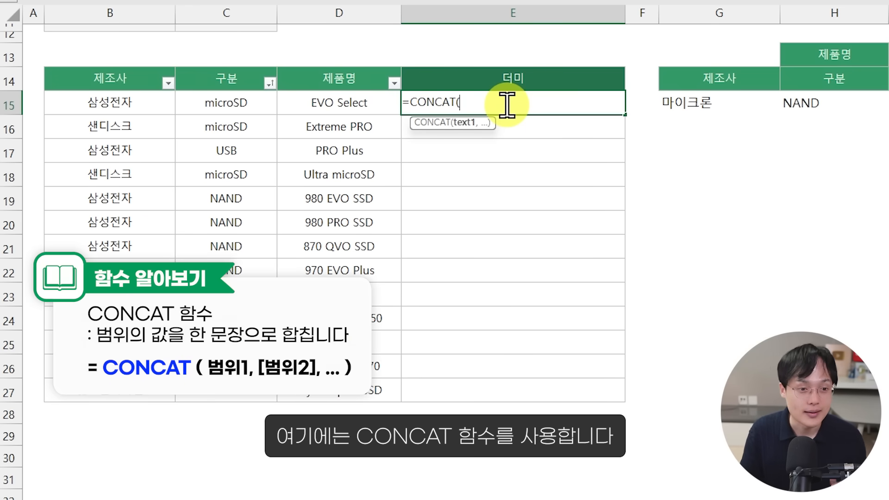
left_click_drag(113, 102, 302, 100)
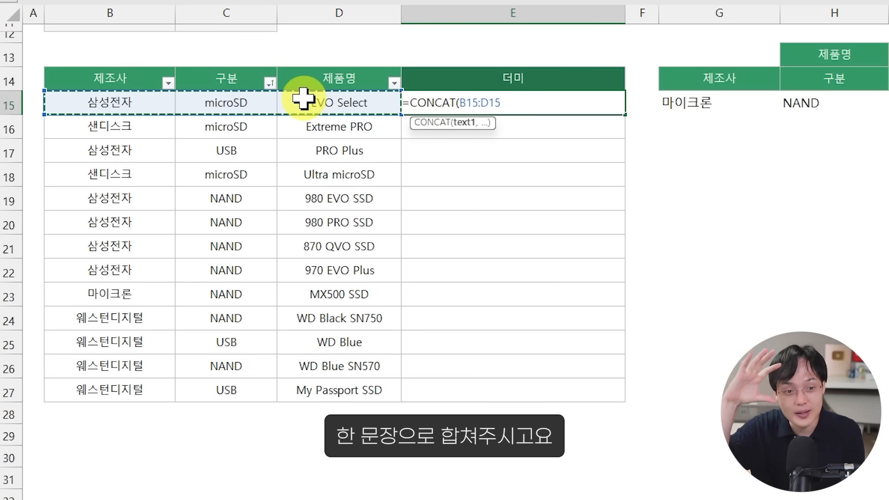
key("Return")
left_click(611, 106)
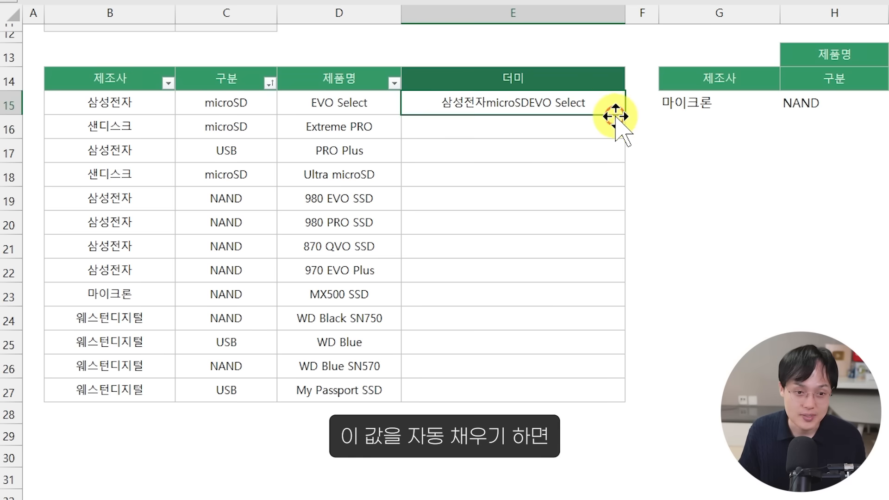
left_click_drag(626, 118, 597, 394)
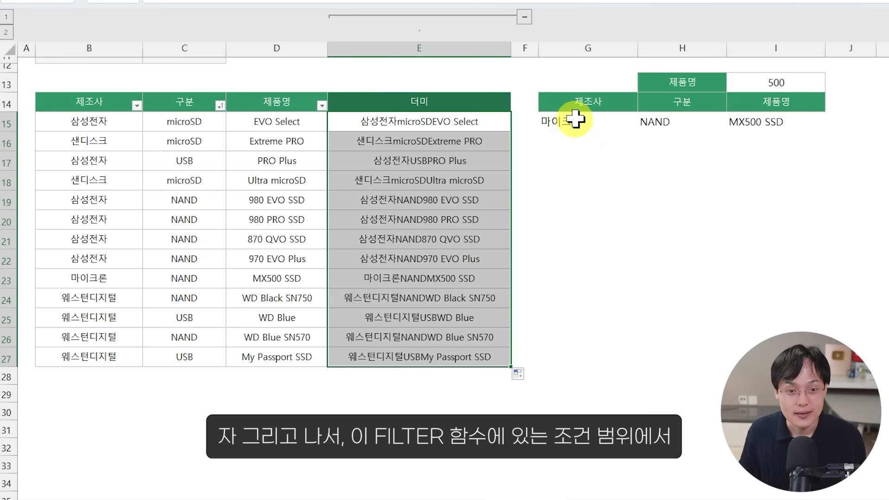
Step: Replace the SEARCH range D15:D27 in the G15 FILTER formula with the 더미 range E15:E27
double_click(575, 117)
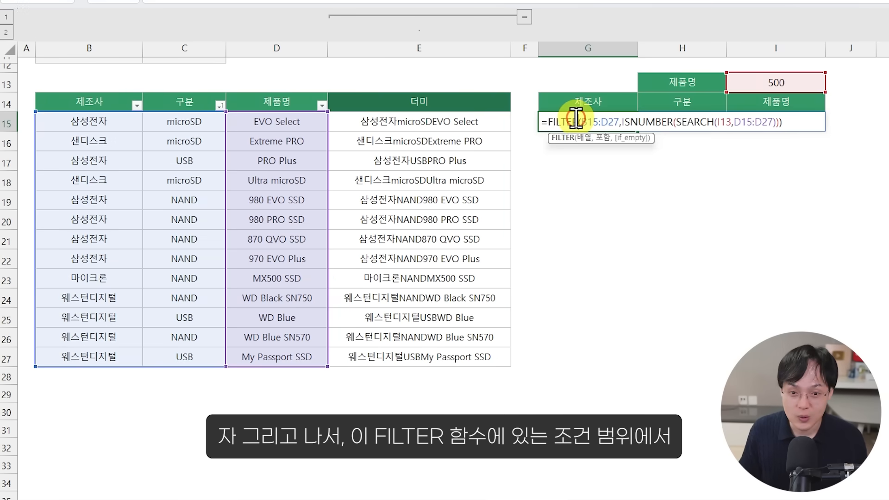
left_click(749, 123)
left_click_drag(749, 123, 768, 122)
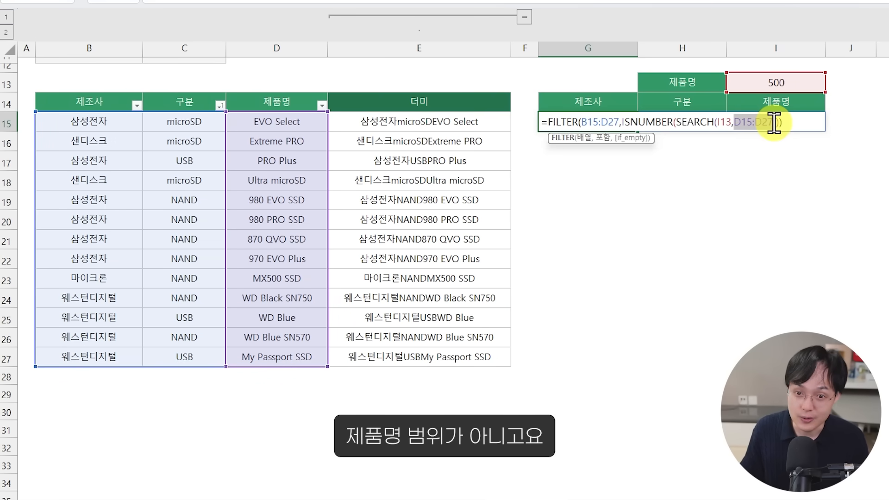
key("BackSpace")
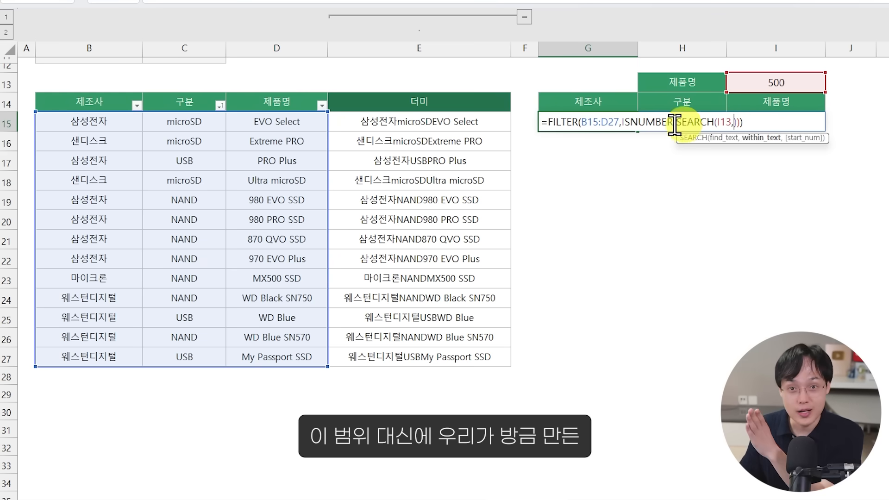
left_click_drag(465, 122, 472, 357)
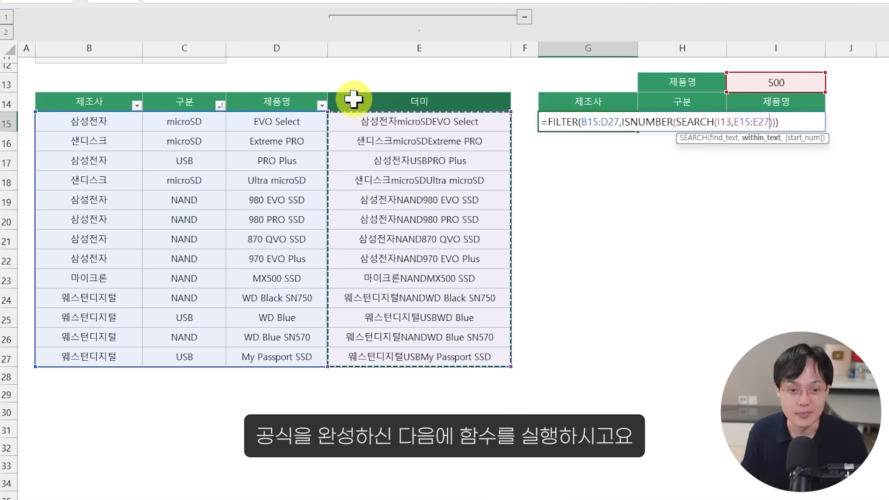
key("Return")
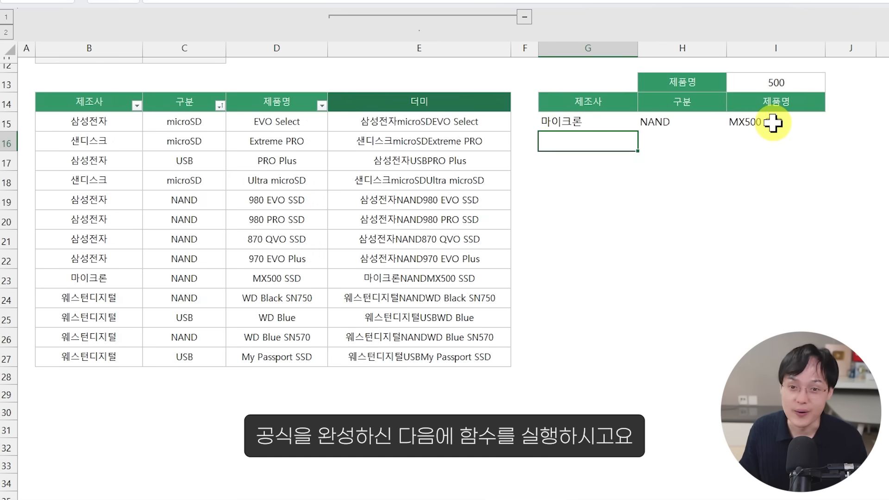
Step: Test the all-field filter by setting the search word in I13 to 삼성, USB, NAND and finally PRO
left_click(780, 83)
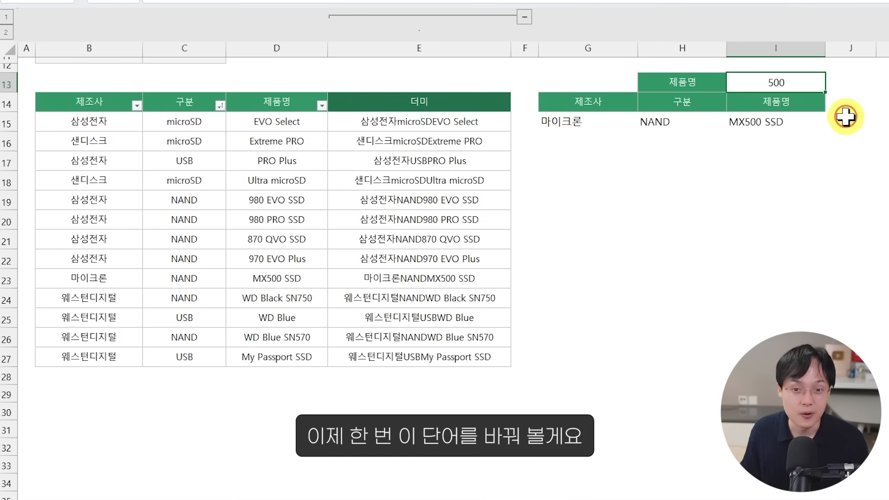
type("삼성")
key("ctrl+Return")
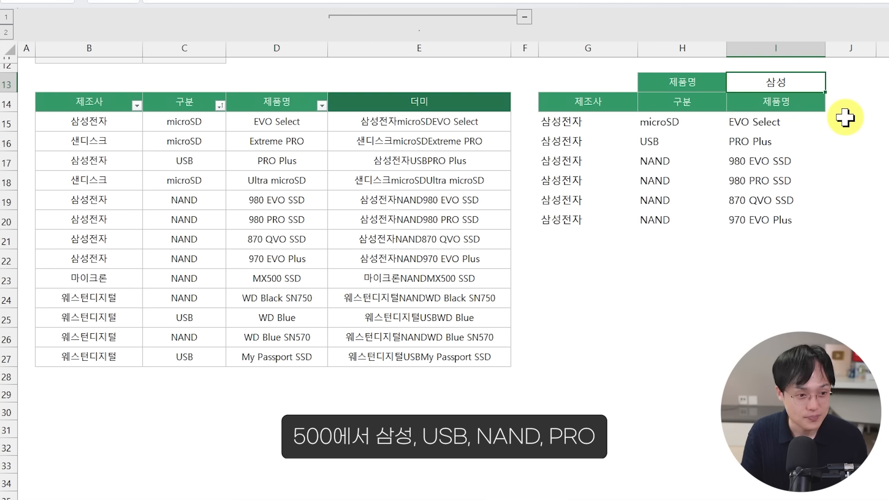
type("USB")
key("ctrl+Return")
type("NA")
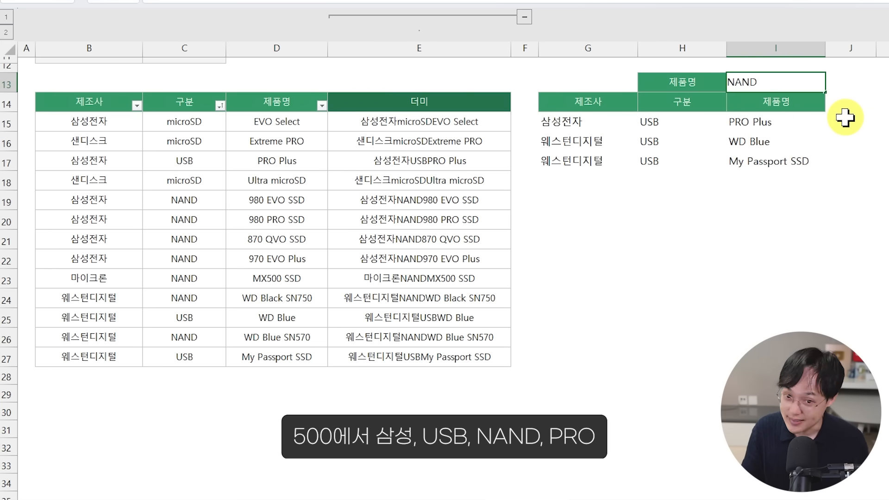
type("ND")
key("ctrl+Return")
type("PRO")
key("Return")
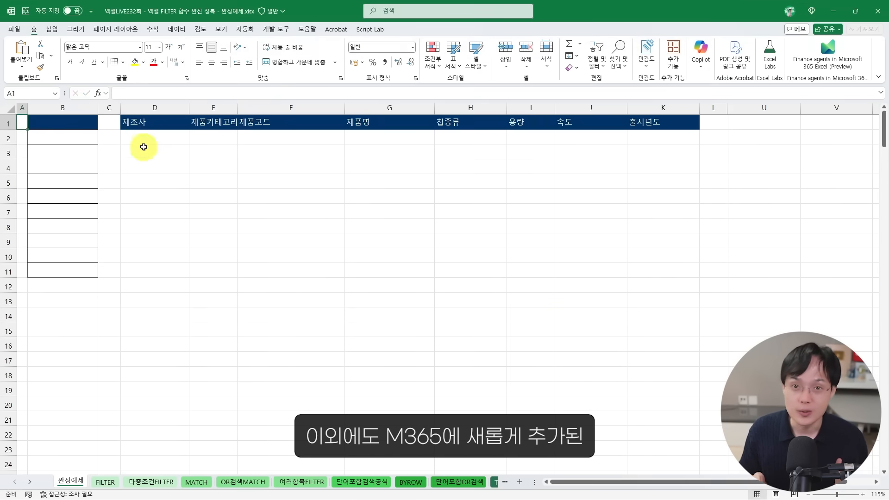
Step: Inspect the BYROW and TOROW based FILTER formula in D2 of the 완성예제 sheet in the completed example workbook
left_click(145, 138)
double_click(145, 138)
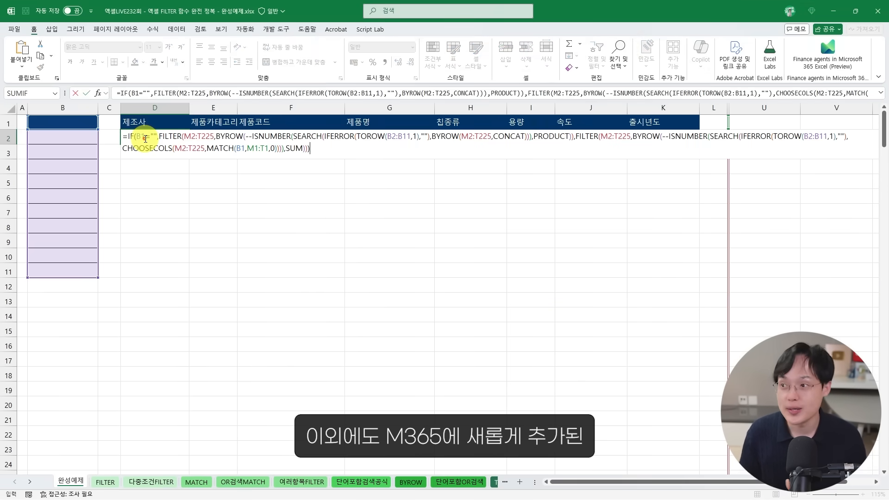
key("Return")
Step: Choose 제조사 as the search field in B1 and enter the keyword SK in B2
left_click(83, 127)
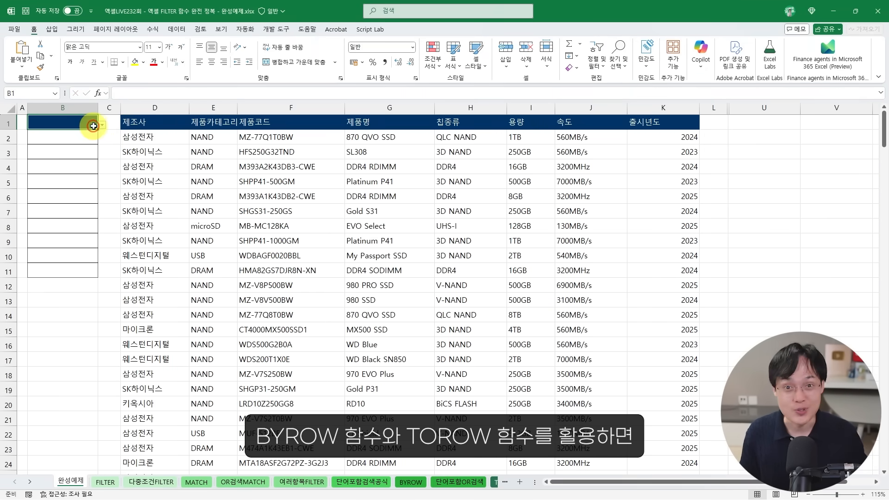
left_click(100, 128)
left_click(88, 135)
left_click(87, 139)
type("SK")
key("Return")
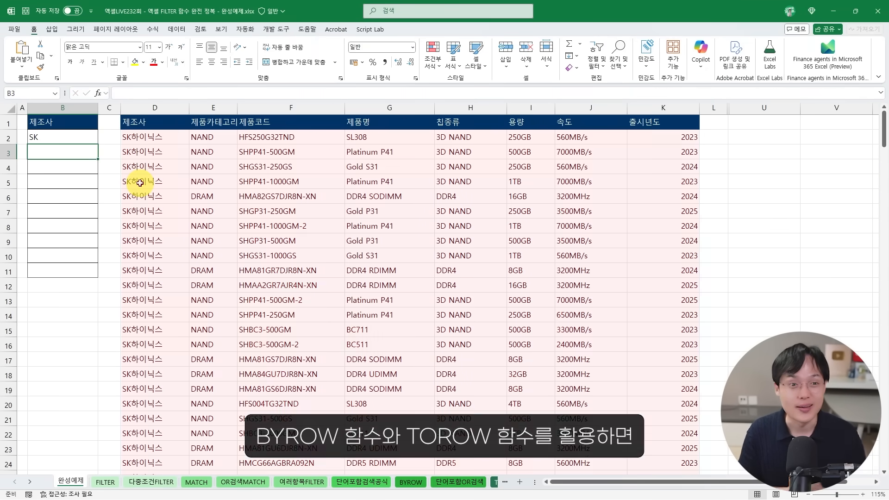
Step: Try 삼성 as a second keyword in B3 and clear the keywords from B2 and B3
type("삼ㅅㅓㅇ")
key("Return")
key("Up")
key("Delete")
key("Up")
key("Delete")
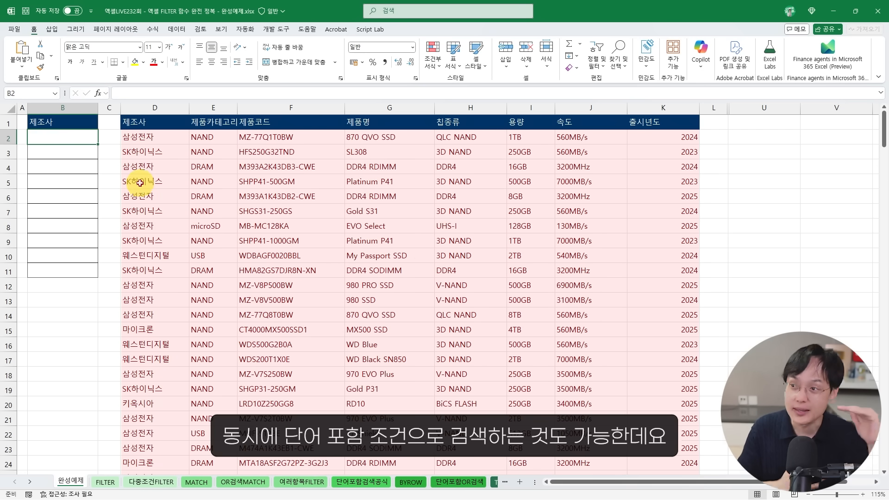
Step: Choose 제품명 as the search field in B1 and enter the keywords 990, 970 and 80 in B2:B4
left_click(93, 126)
left_click(102, 123)
left_click(65, 166)
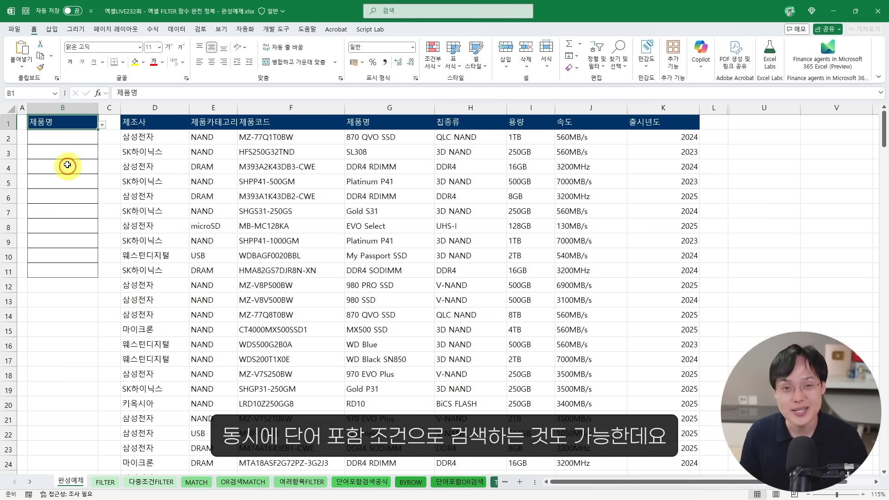
key("Return")
type("990")
key("Return")
type("970")
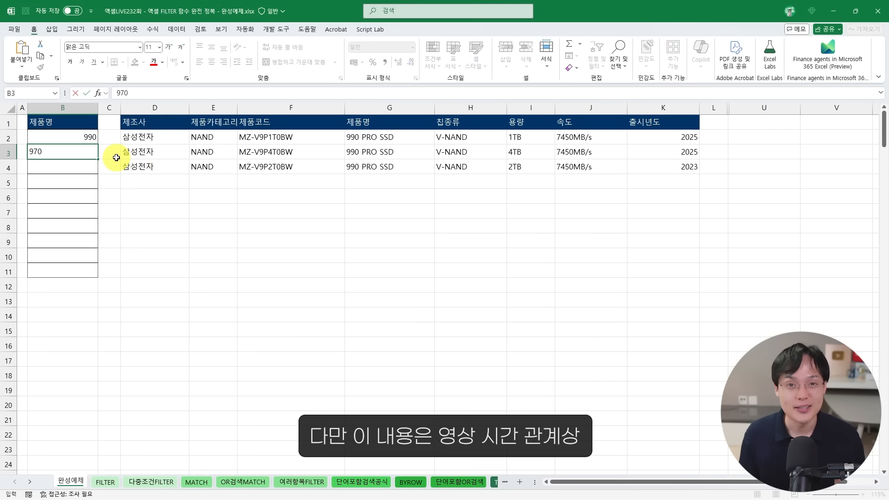
key("Return")
type("80")
key("Return")
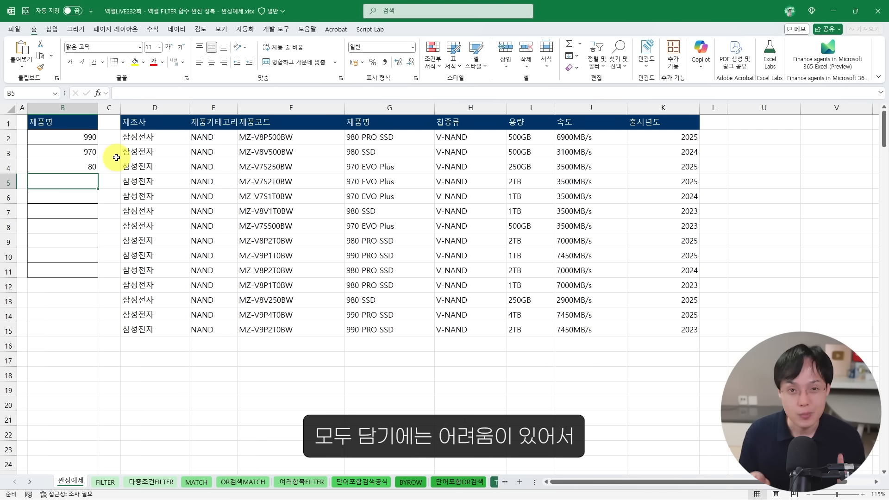